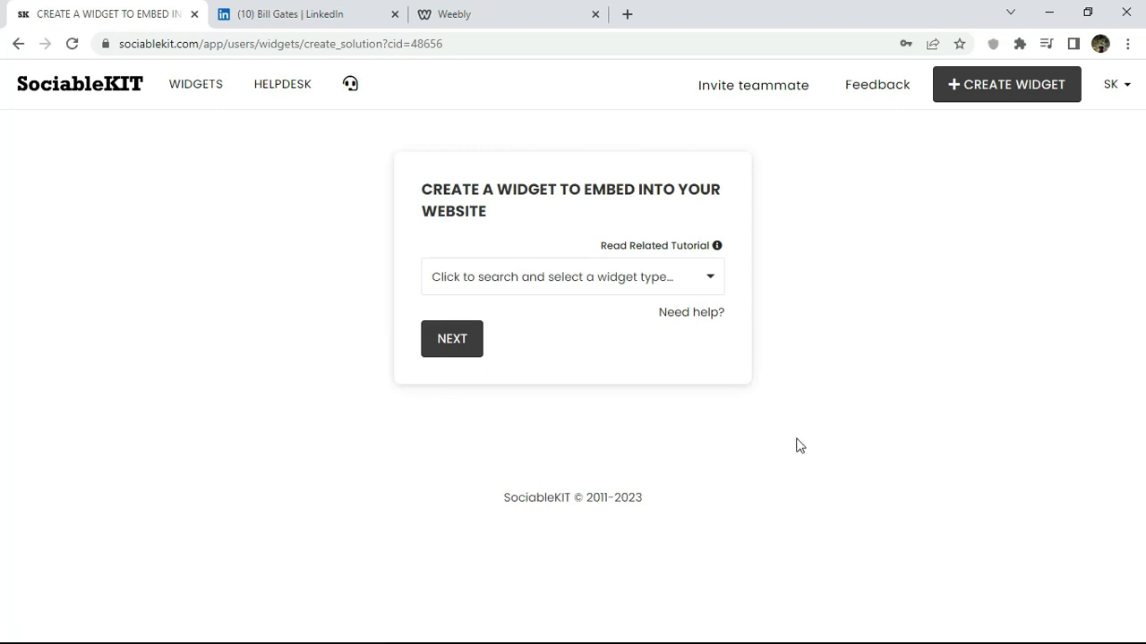
# - Search the widget types for "LinkedIn pr" and select LinkedIn Profile Posts
pyautogui.click(565, 278)
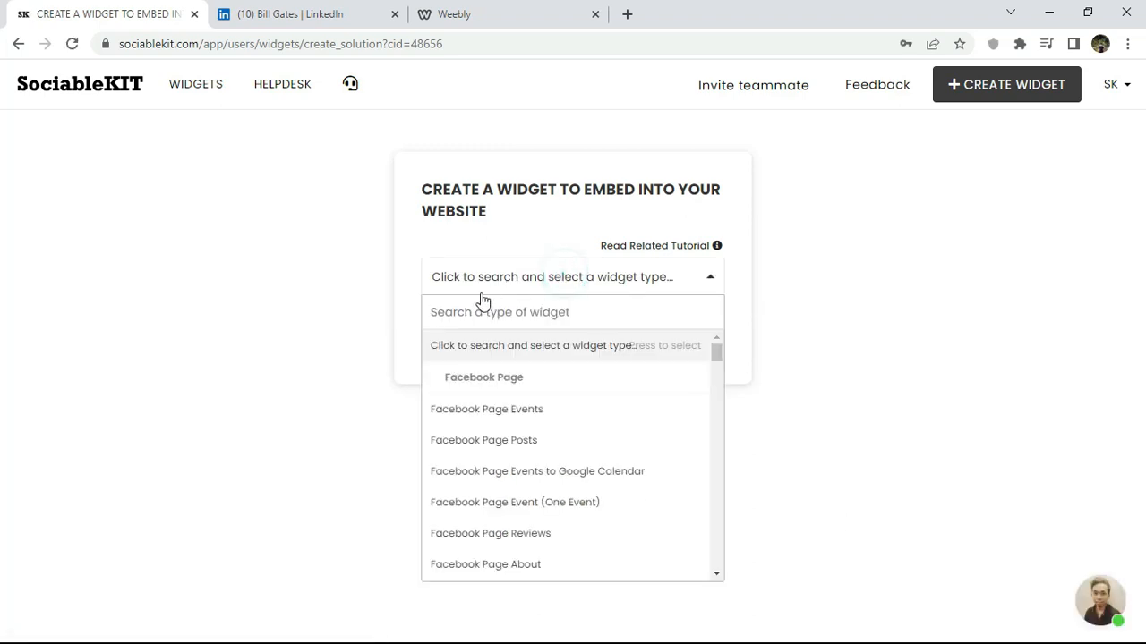
pyautogui.write('LinkedIn pr')
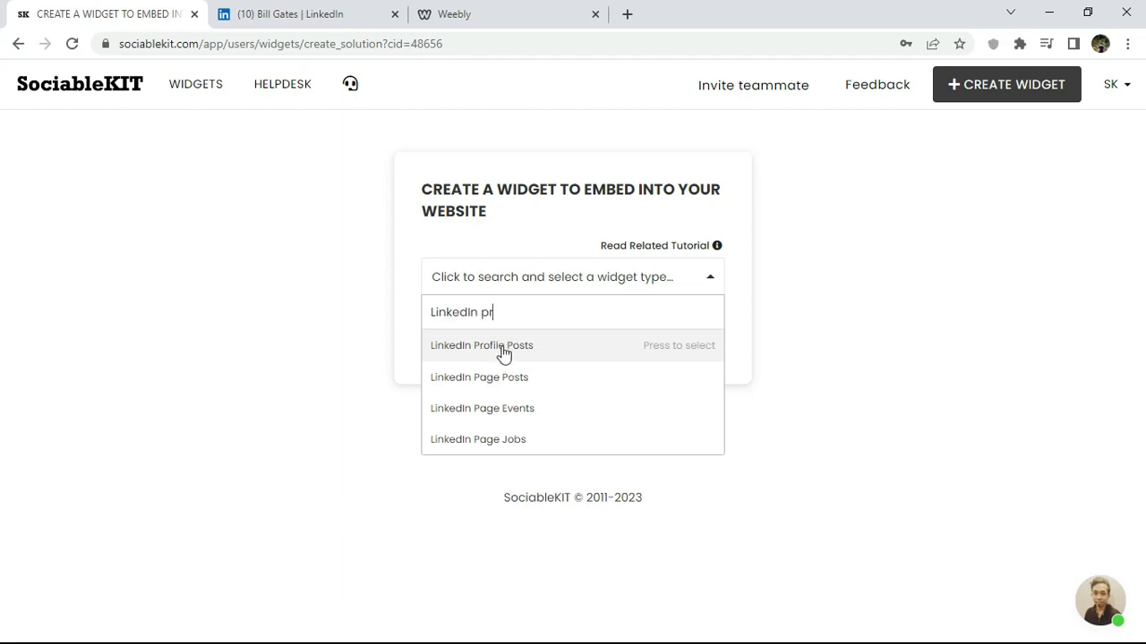
pyautogui.click(503, 349)
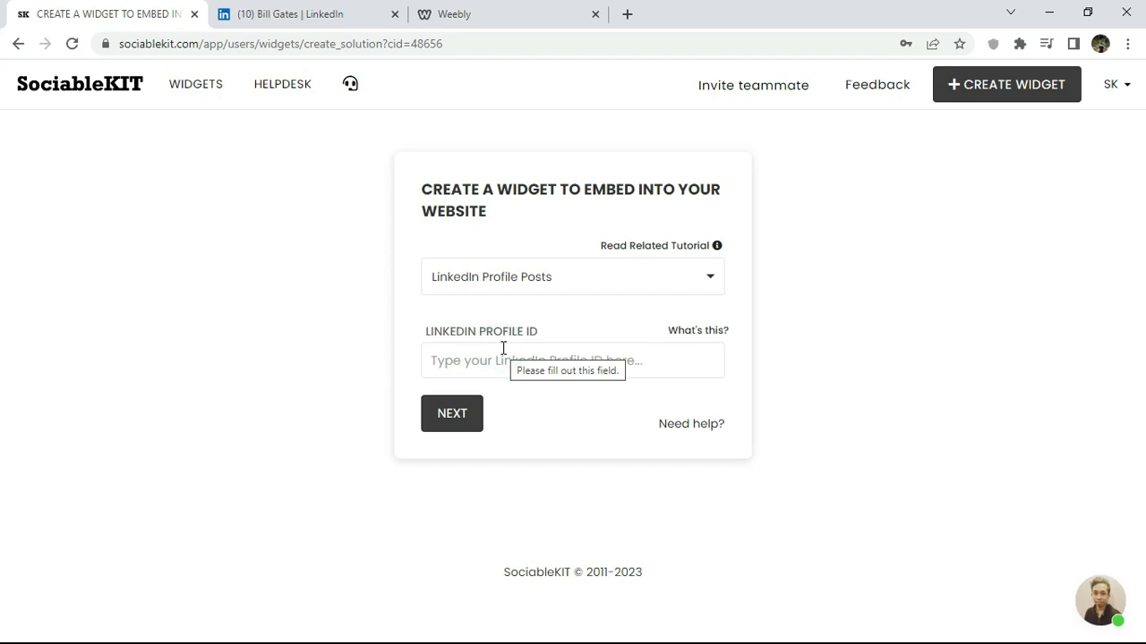
# - Copy the URL of Bill Gates' LinkedIn profile page, paste it as the LinkedIn Profile ID, and create the widget
pyautogui.click(239, 27)
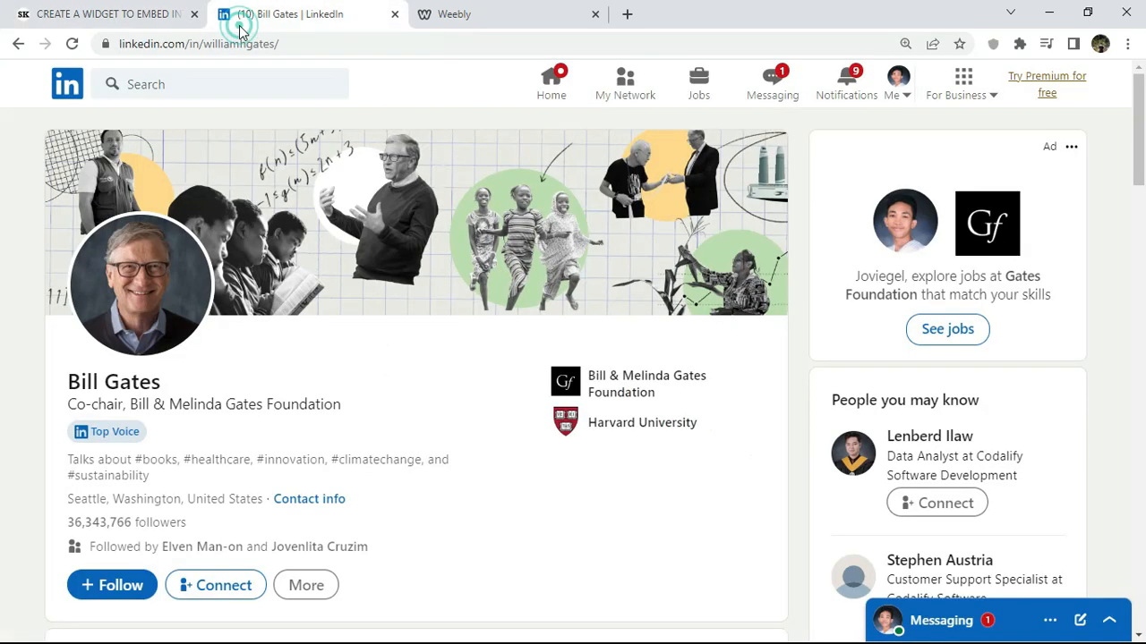
pyautogui.click(168, 44)
pyautogui.rightClick(167, 43)
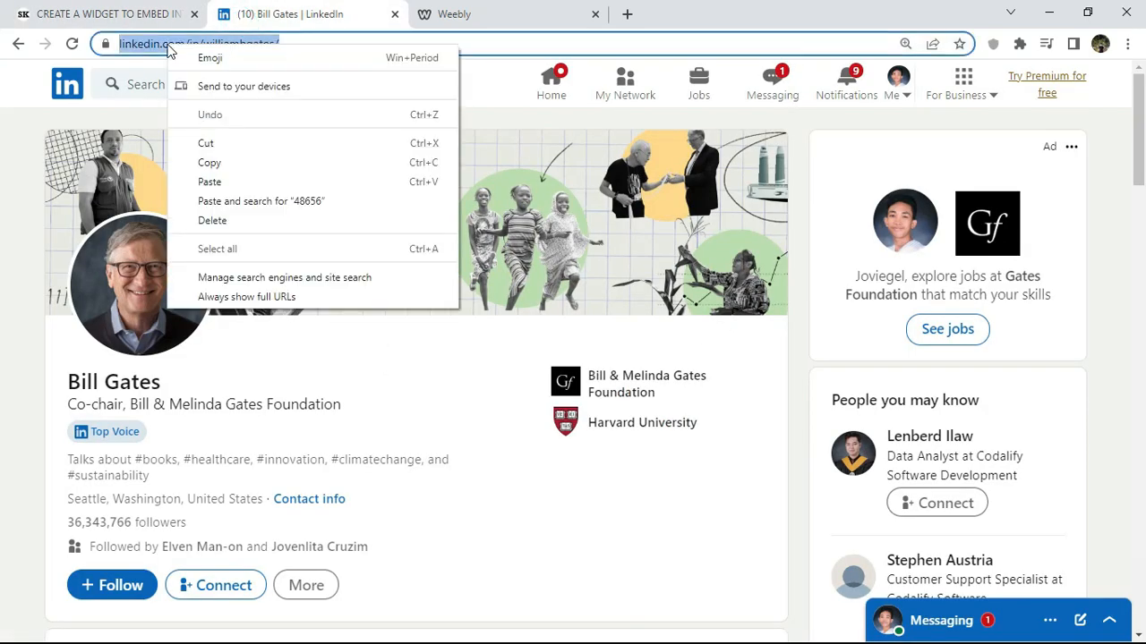
pyautogui.click(262, 163)
pyautogui.click(125, 16)
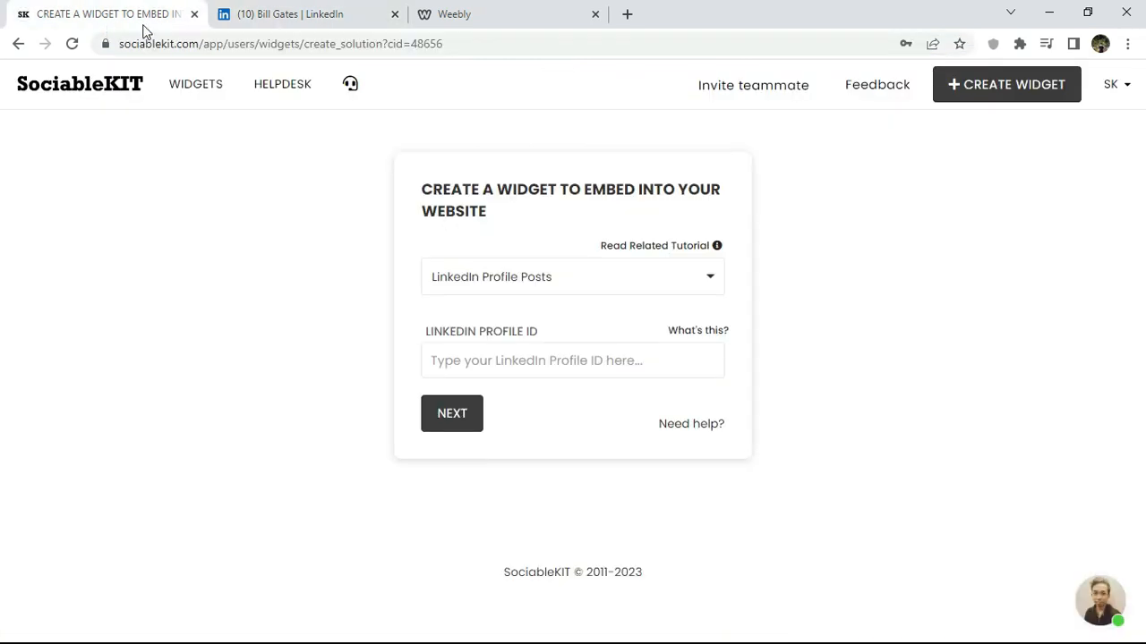
pyautogui.rightClick(578, 362)
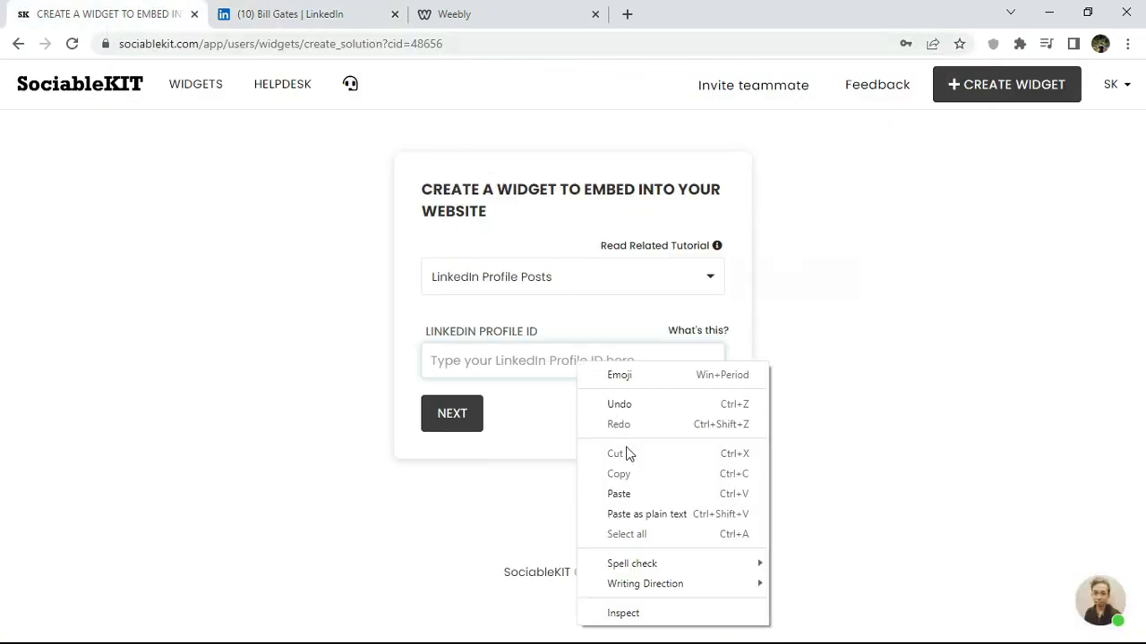
pyautogui.click(619, 494)
pyautogui.click(452, 414)
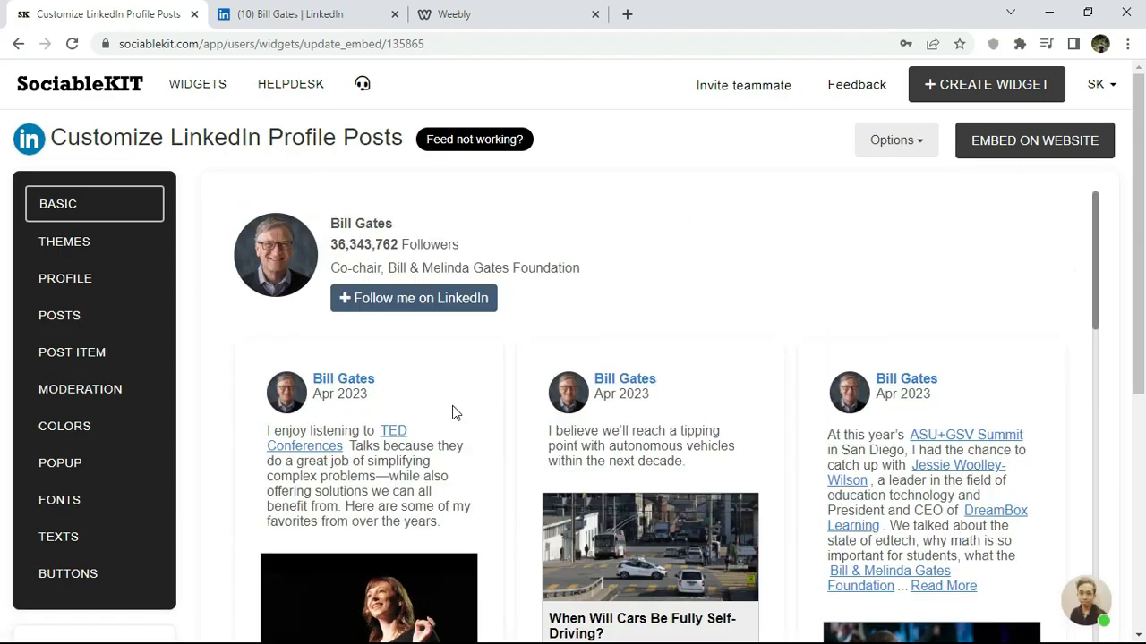
# - Look over the generated LinkedIn feed preview and display the widget's basic settings
pyautogui.scroll(-3, 1138, 320)
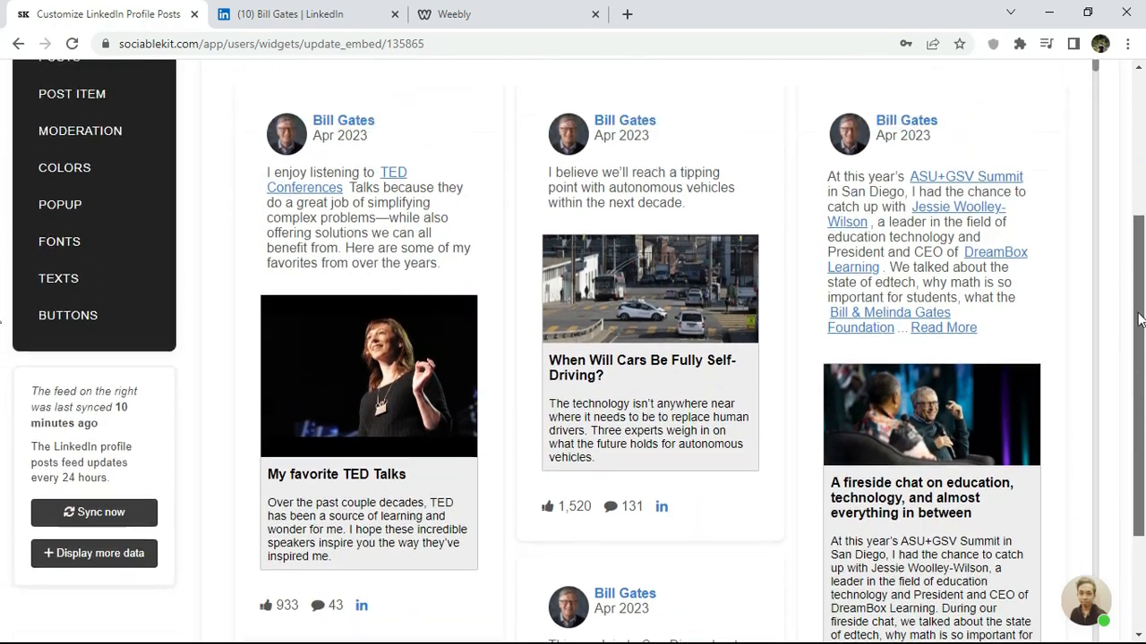
pyautogui.scroll(1, 1108, 133)
pyautogui.moveTo(1094, 78); pyautogui.dragTo(1107, 18)
pyautogui.moveTo(1141, 268); pyautogui.dragTo(1143, 164)
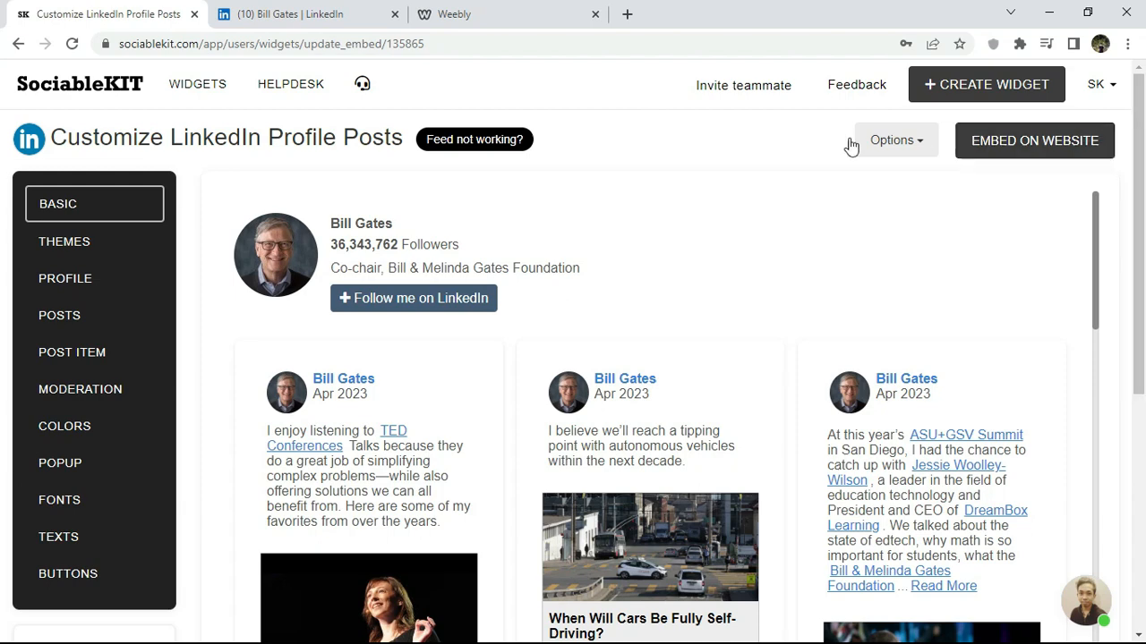
pyautogui.click(94, 220)
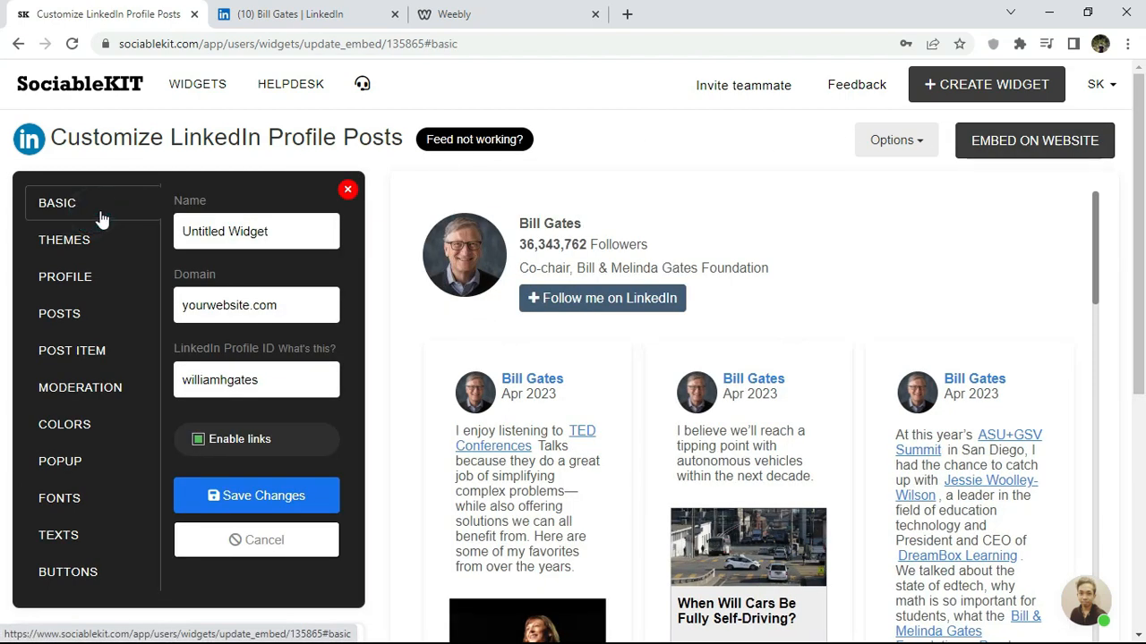
# - Apply the Maayos Theme as the widget's color theme, save the change, and check the feed preview
pyautogui.click(97, 234)
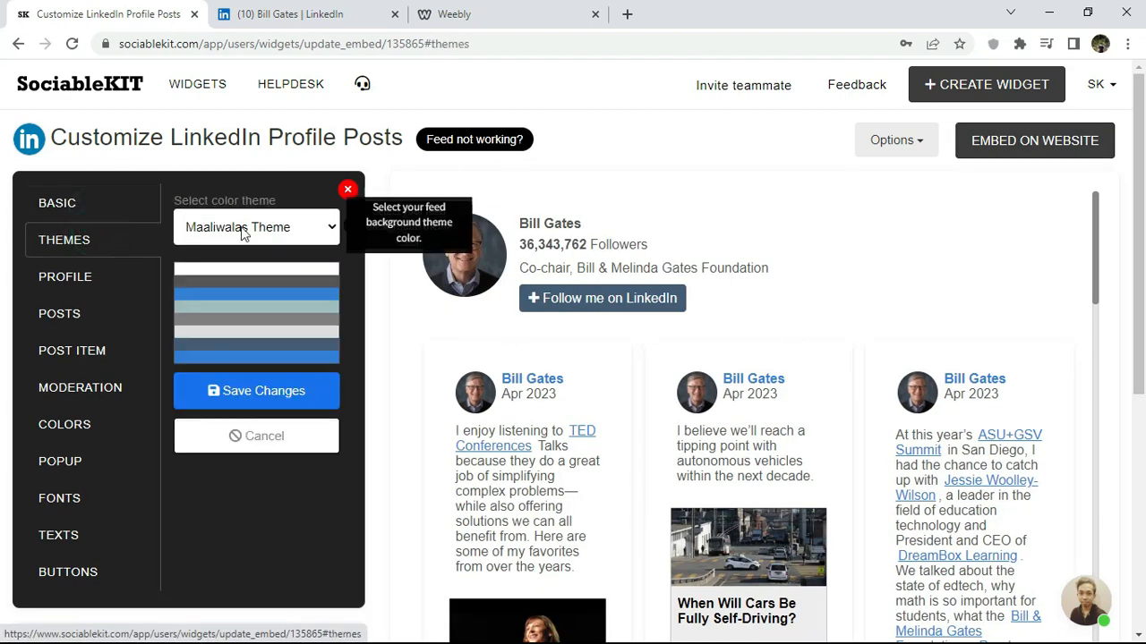
pyautogui.click(242, 231)
pyautogui.click(232, 283)
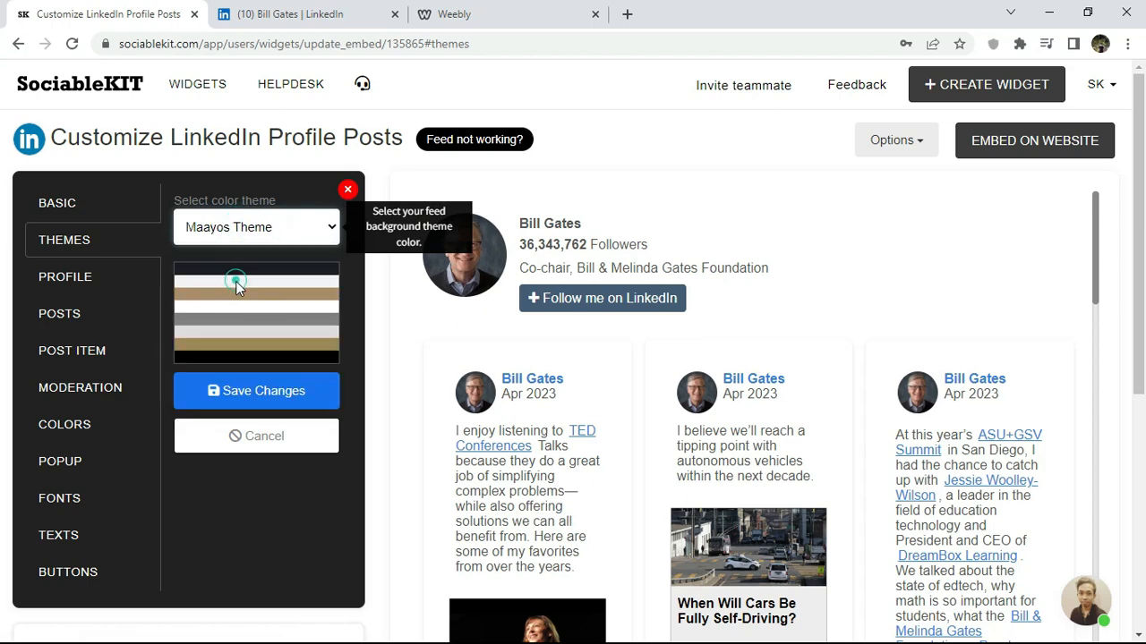
pyautogui.click(235, 389)
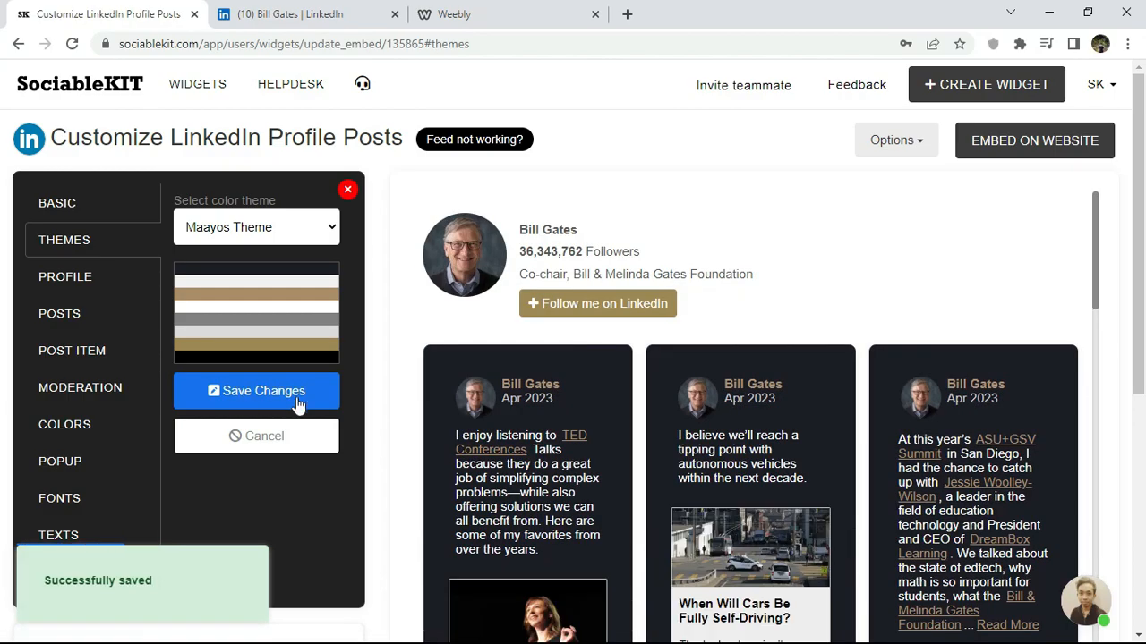
pyautogui.scroll(-5, 1132, 259)
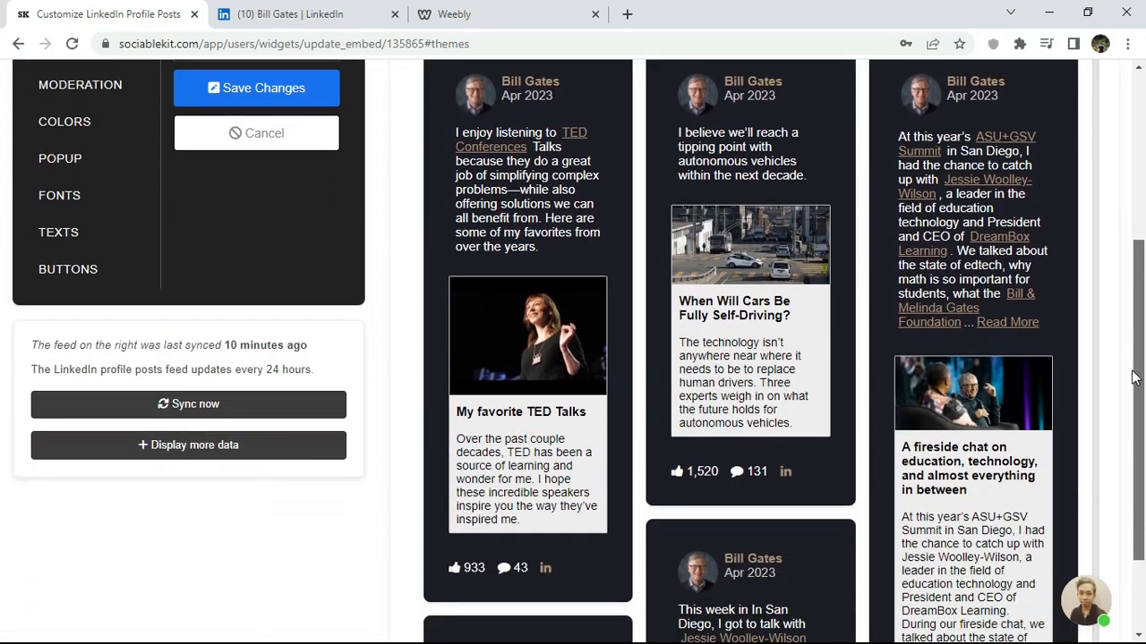
pyautogui.scroll(5, 1126, 439)
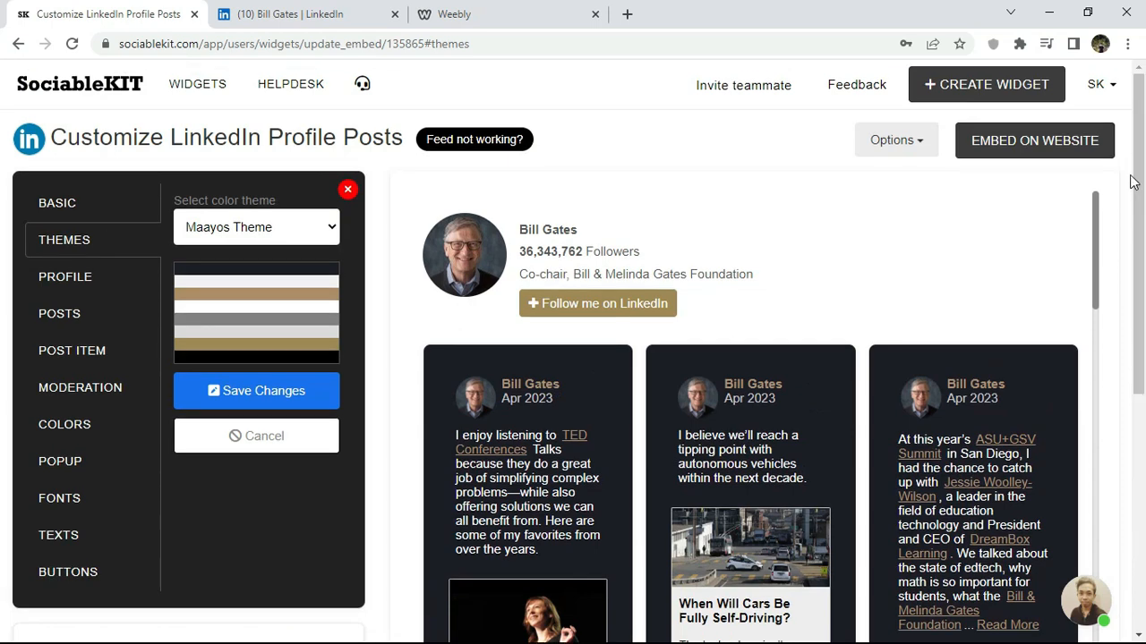
# - Set the widget's color theme back to Maaliwalas Theme and save the change
pyautogui.click(230, 228)
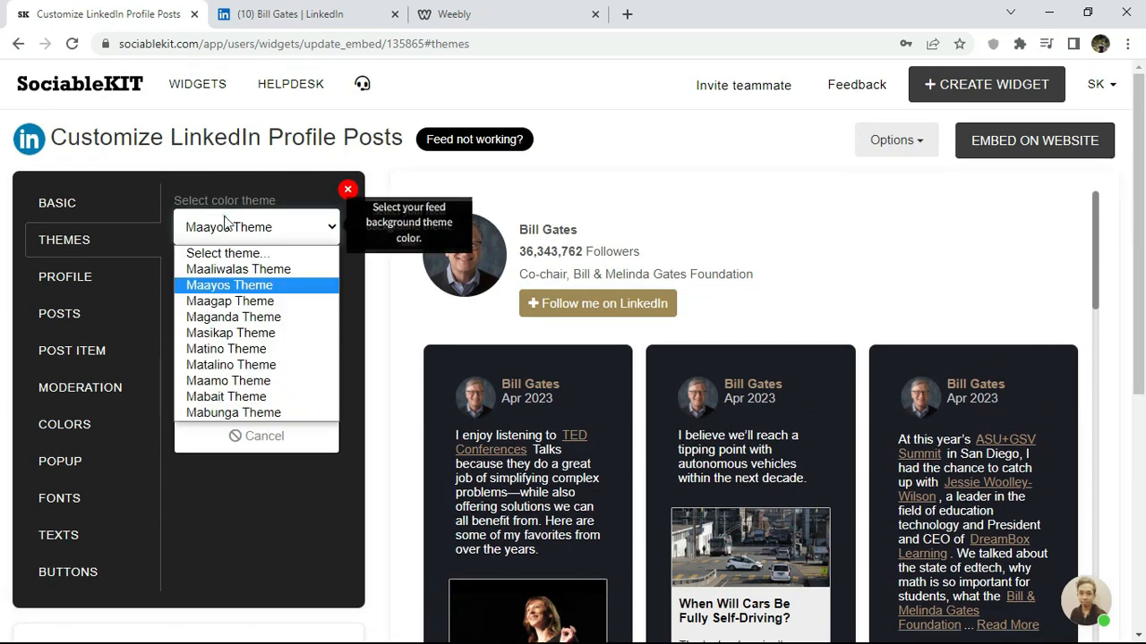
pyautogui.click(218, 270)
pyautogui.click(223, 392)
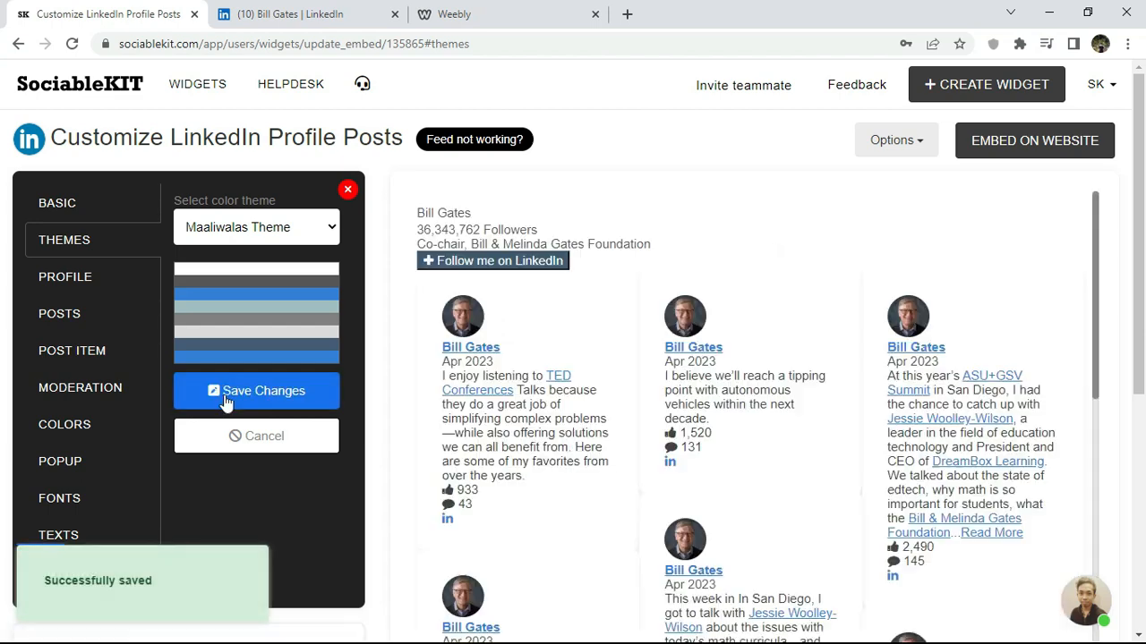
# - Set the posts layout of the feed to Carousel and save the change
pyautogui.click(93, 288)
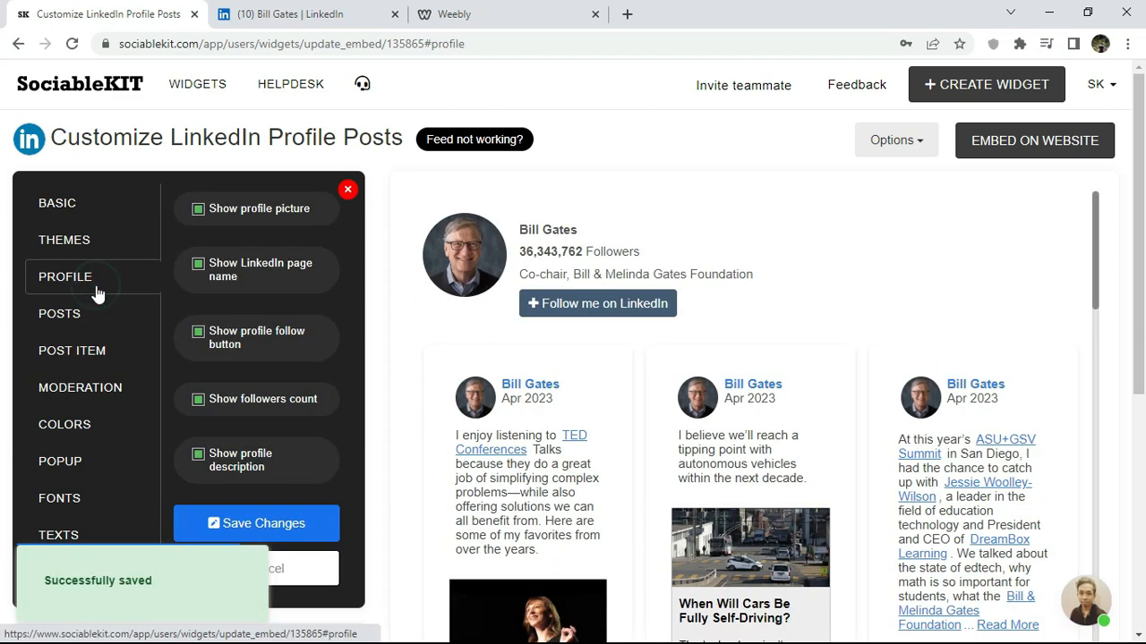
pyautogui.click(94, 331)
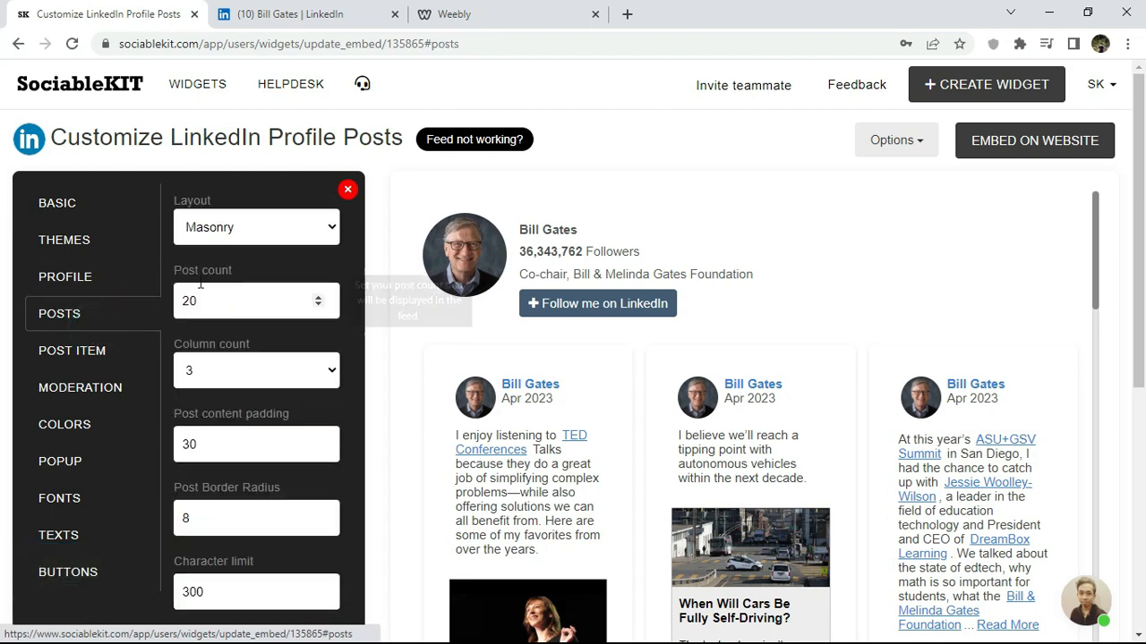
pyautogui.click(296, 228)
pyautogui.click(228, 282)
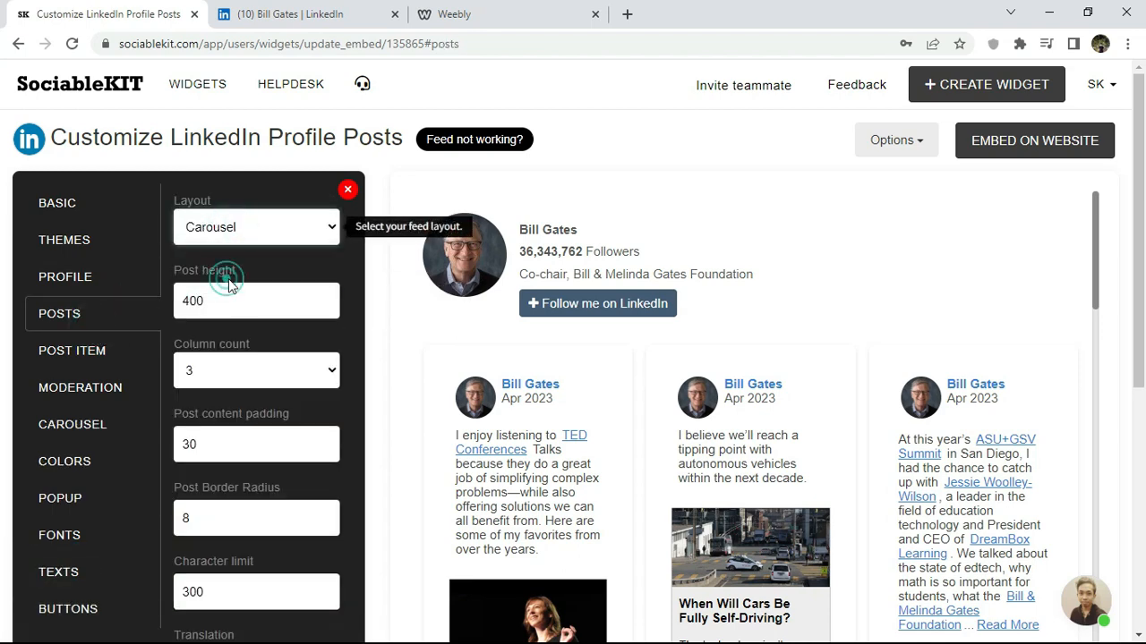
pyautogui.moveTo(1140, 170); pyautogui.dragTo(1141, 370)
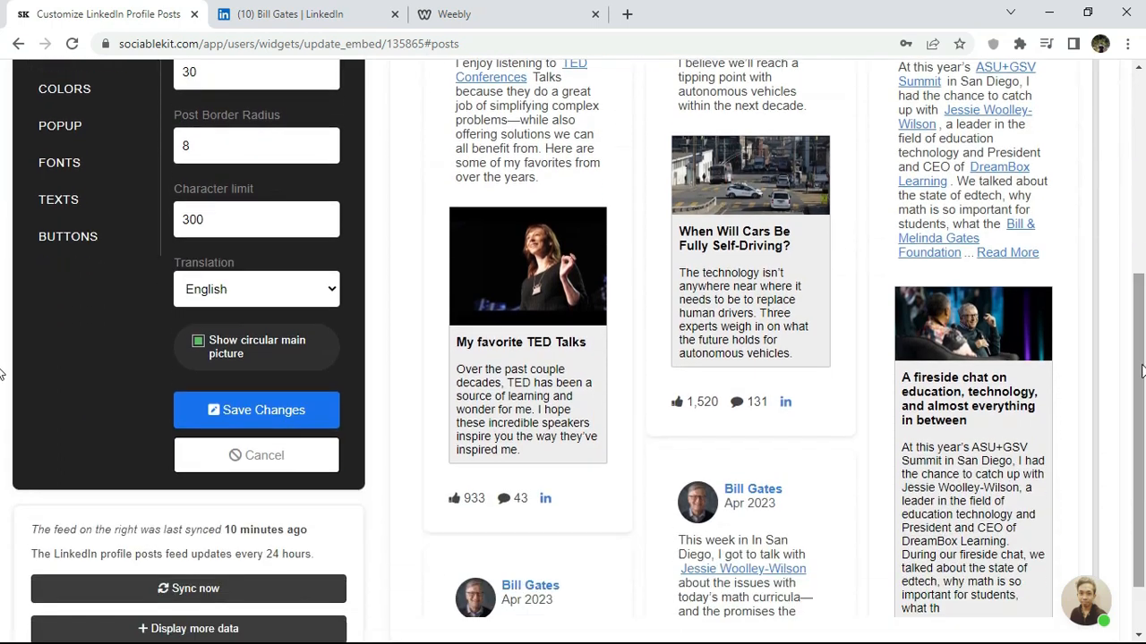
pyautogui.click(254, 420)
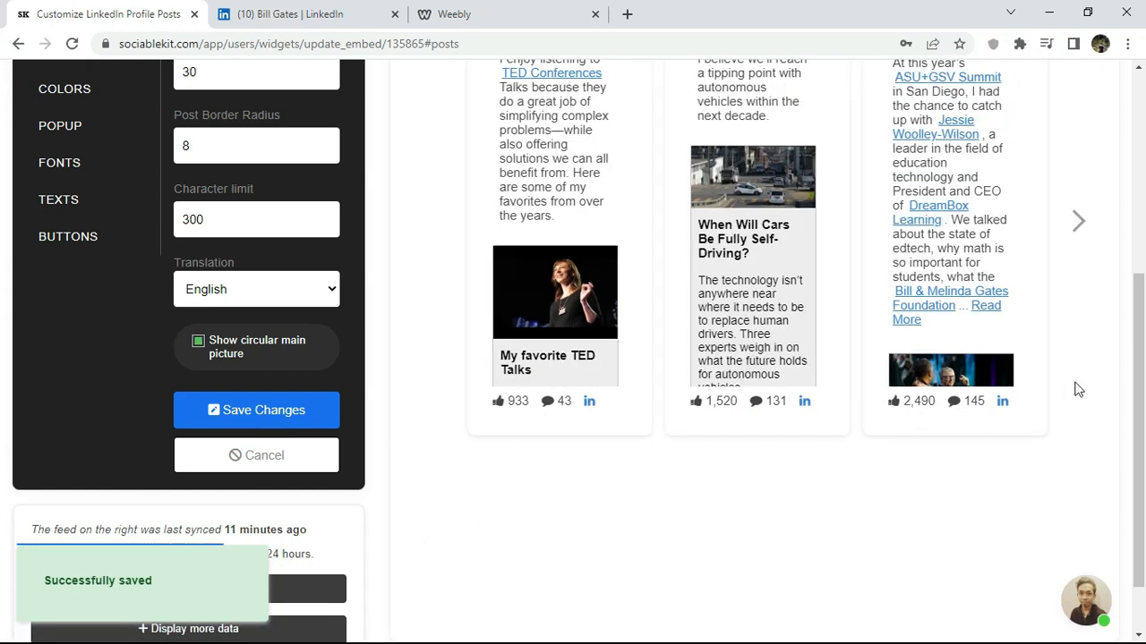
# - Page forward through the posts in the carousel preview to examine the layout
pyautogui.scroll(2, 1083, 358)
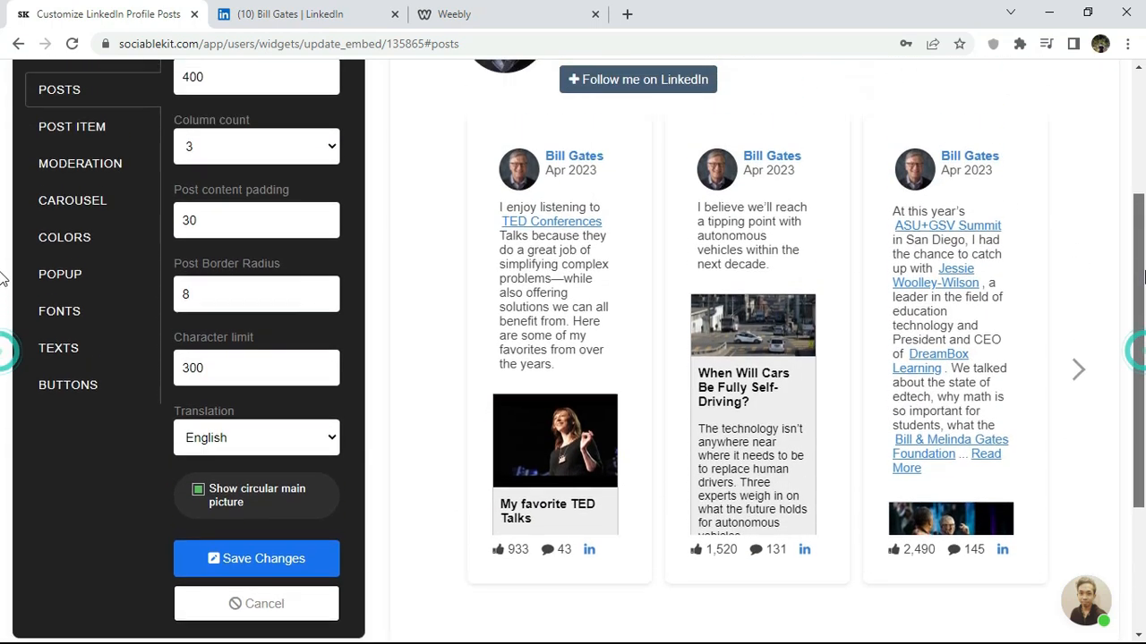
pyautogui.click(1077, 369)
pyautogui.click(1077, 369)
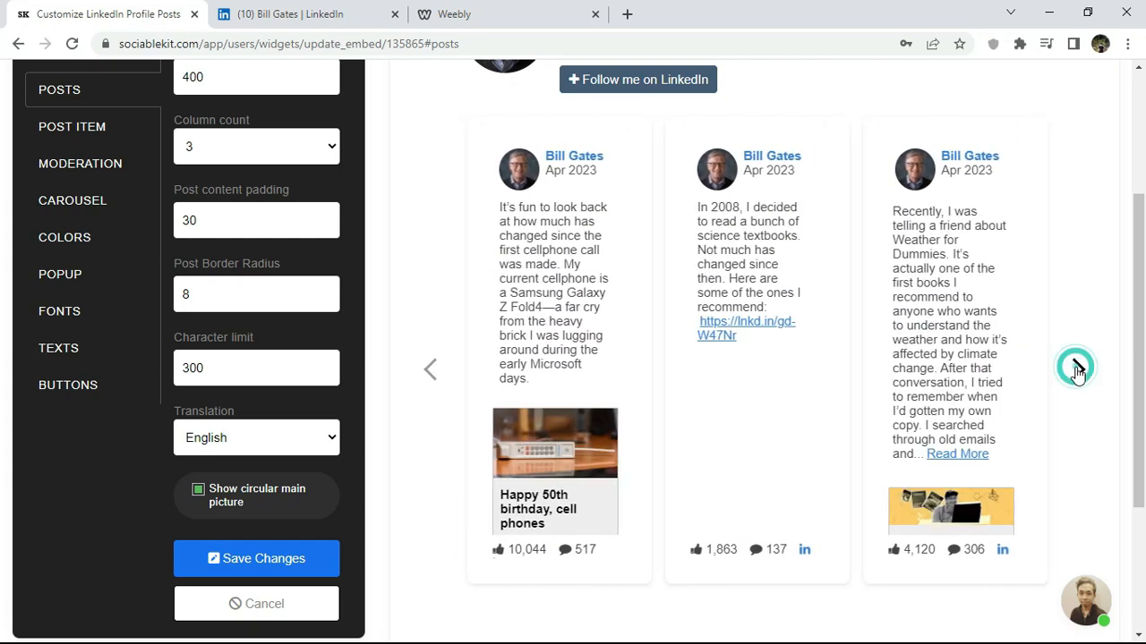
pyautogui.click(1077, 369)
pyautogui.click(1077, 369)
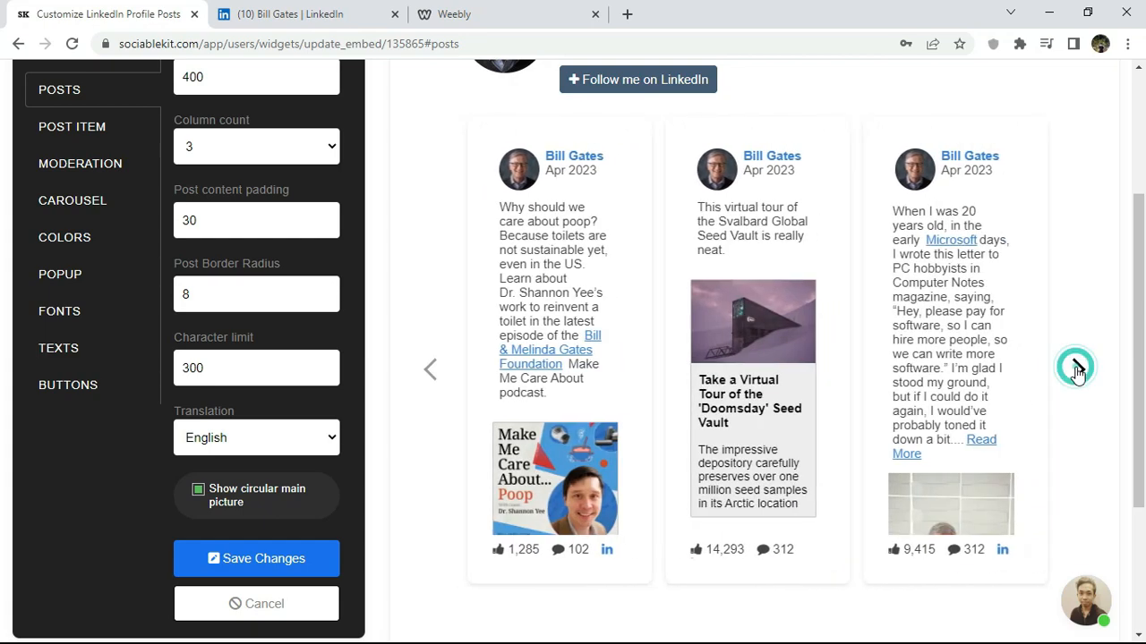
pyautogui.click(1077, 369)
pyautogui.click(1077, 368)
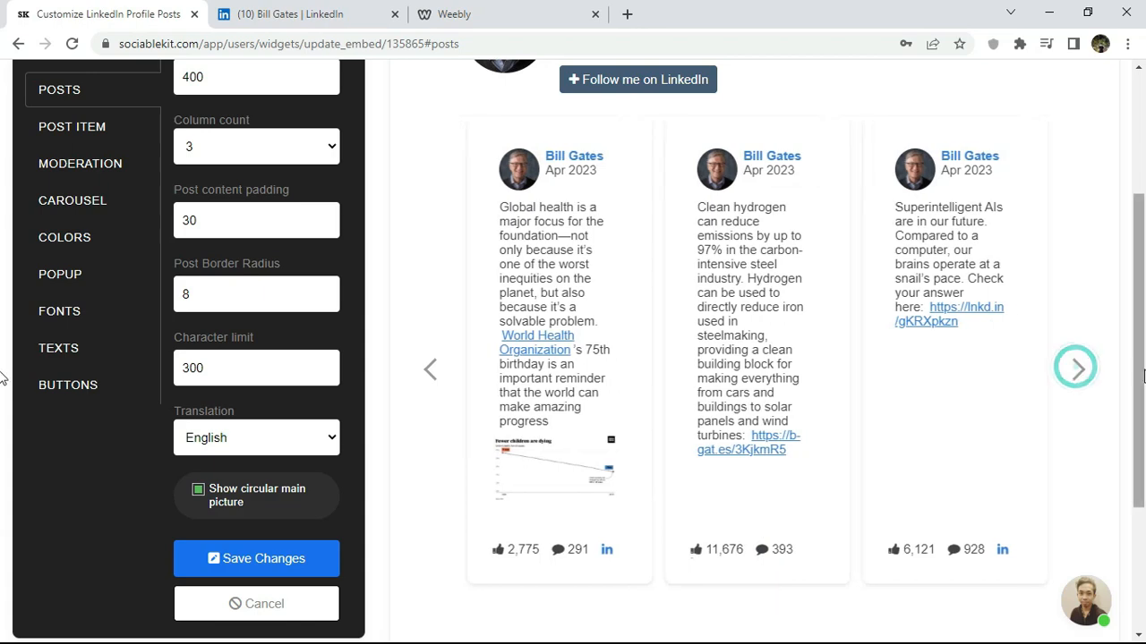
# - Set the posts layout back to Masonry and save the change
pyautogui.scroll(3, 1143, 376)
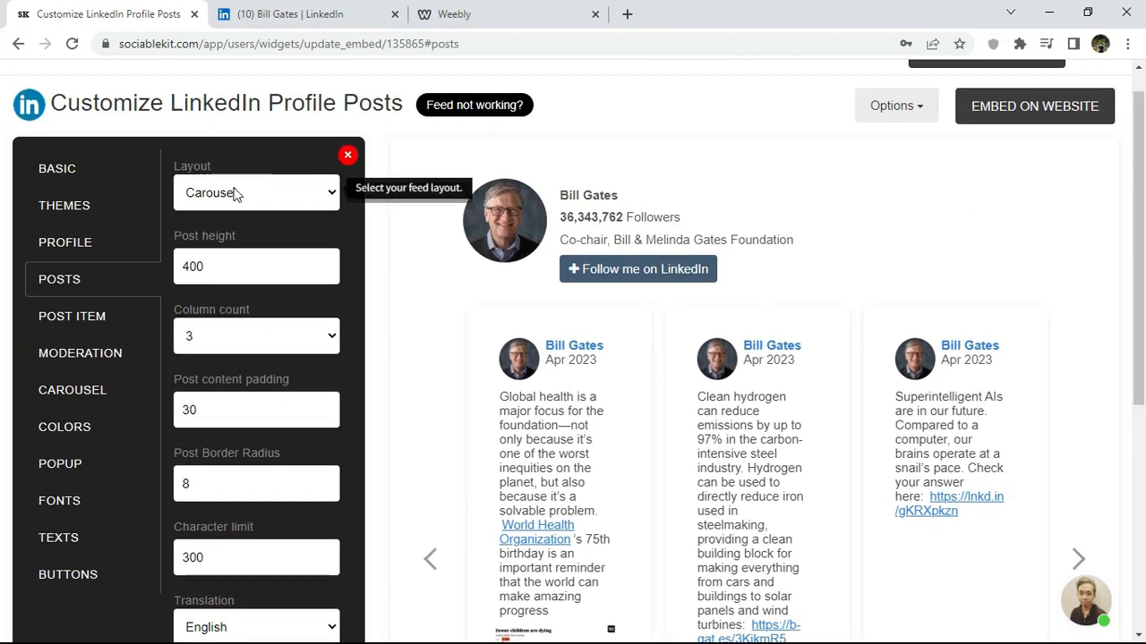
pyautogui.click(235, 194)
pyautogui.click(218, 229)
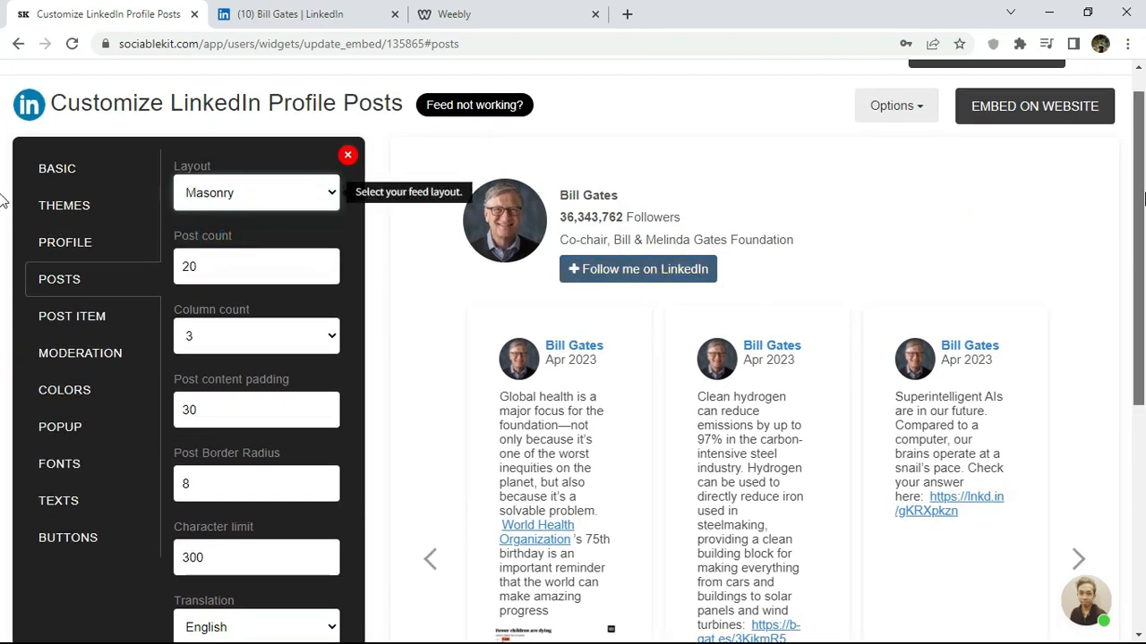
pyautogui.scroll(-2, 3, 199)
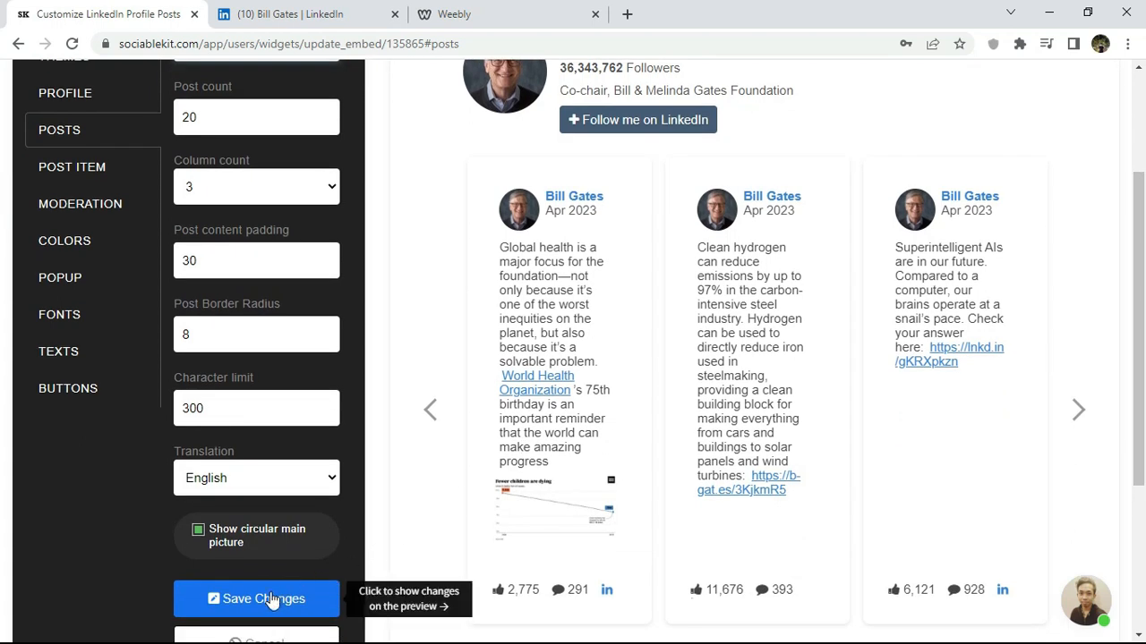
pyautogui.click(271, 599)
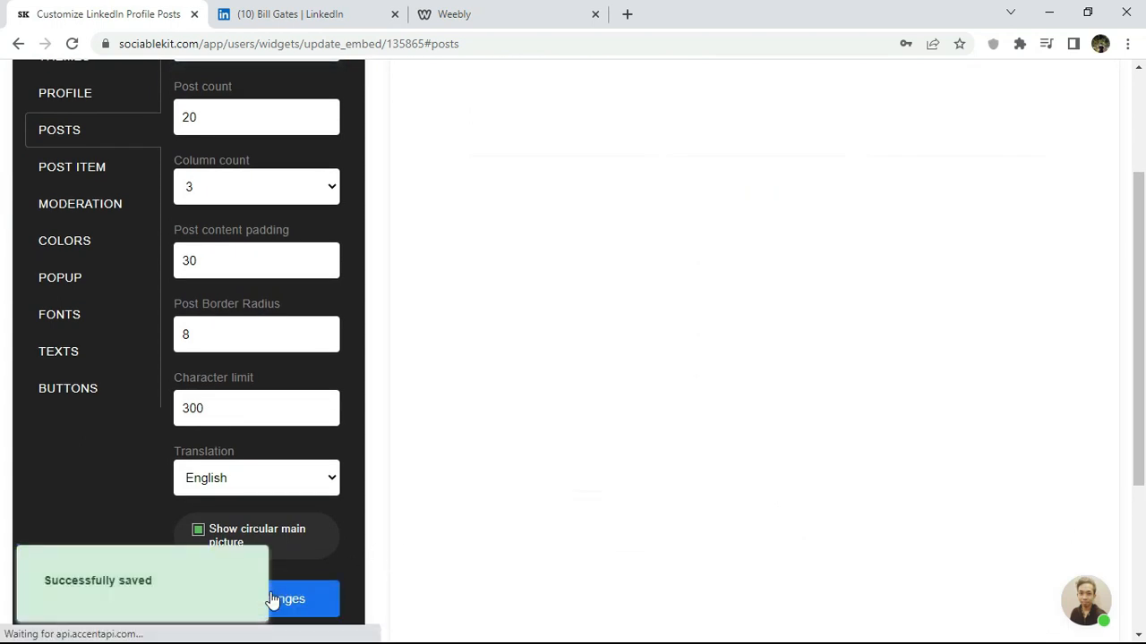
pyautogui.scroll(2, 874, 513)
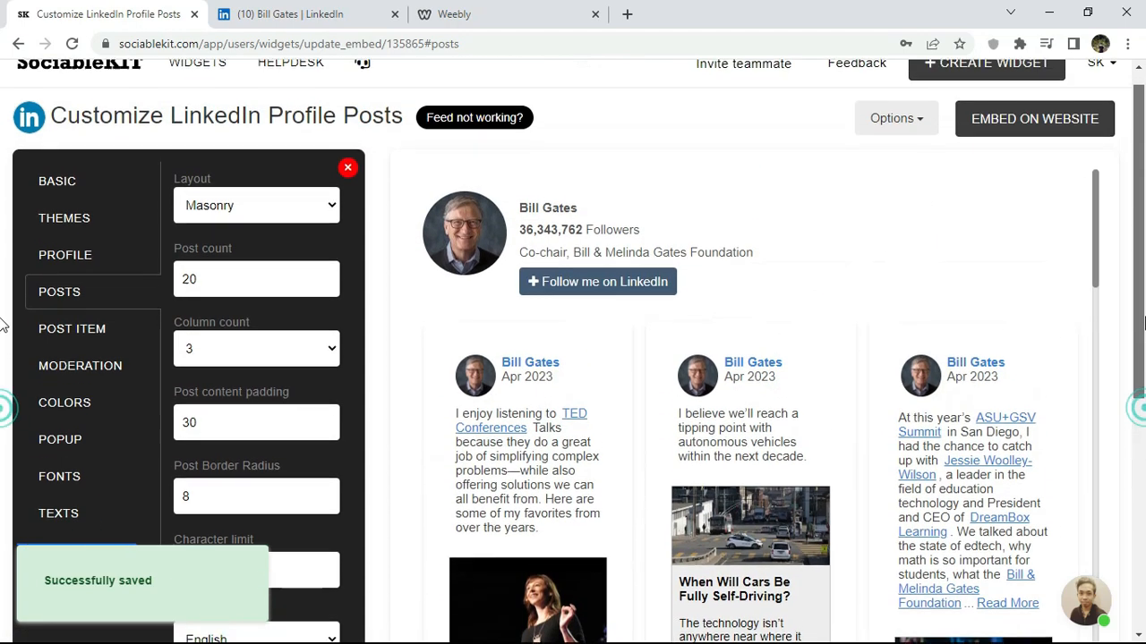
# - Set the widget's profile name color to red, #ff0202
pyautogui.click(75, 336)
pyautogui.click(72, 374)
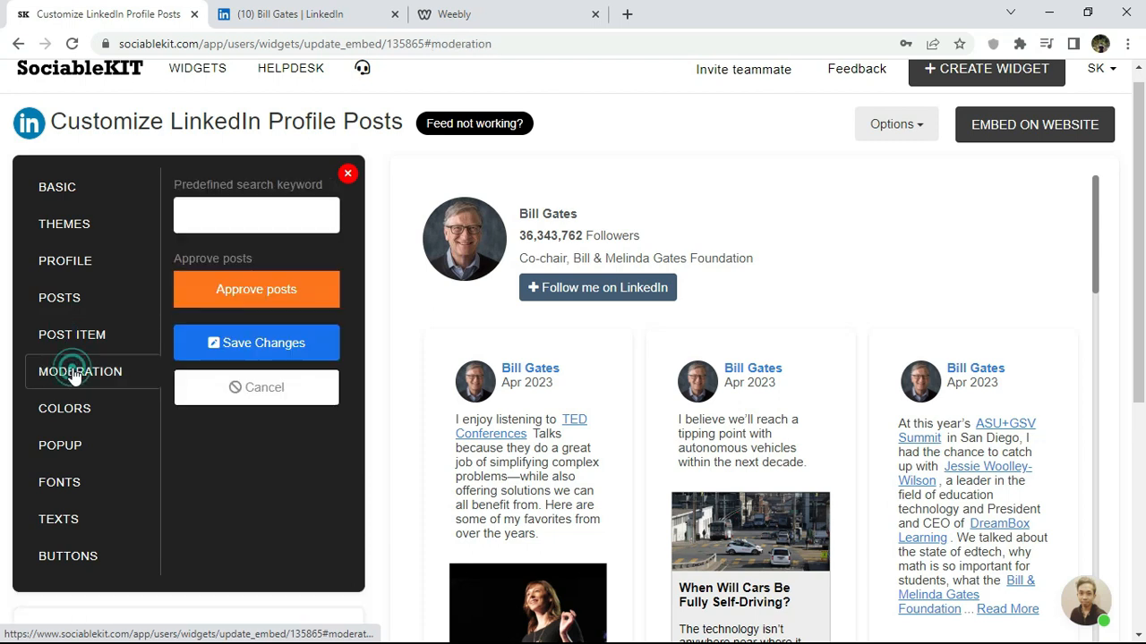
pyautogui.click(72, 412)
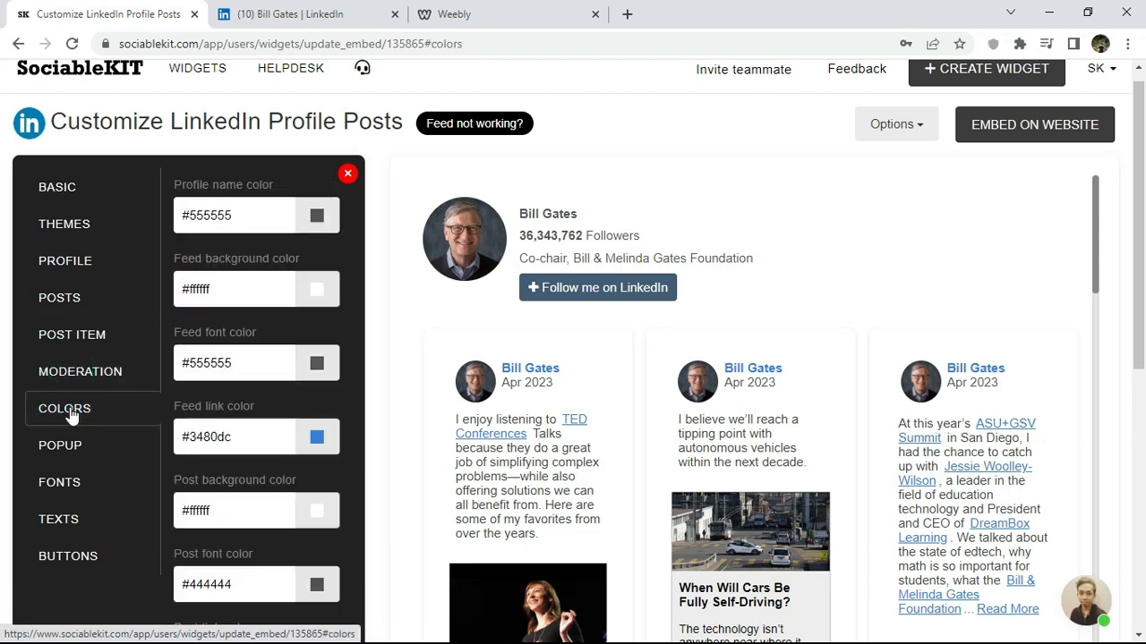
pyautogui.click(317, 219)
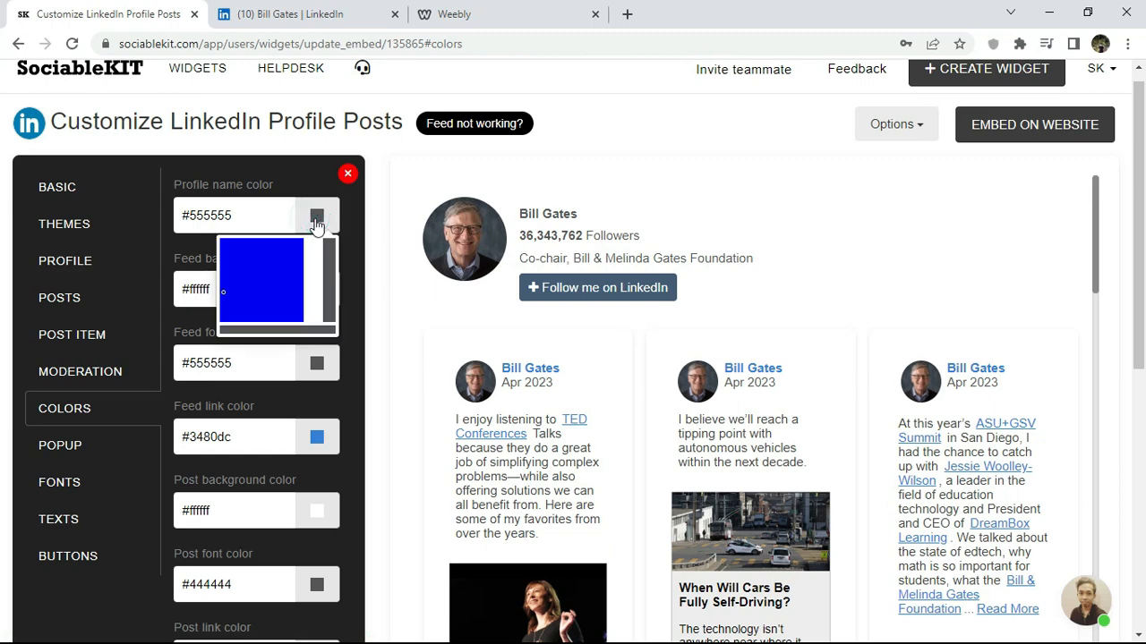
pyautogui.moveTo(308, 253); pyautogui.dragTo(305, 235)
pyautogui.click(353, 233)
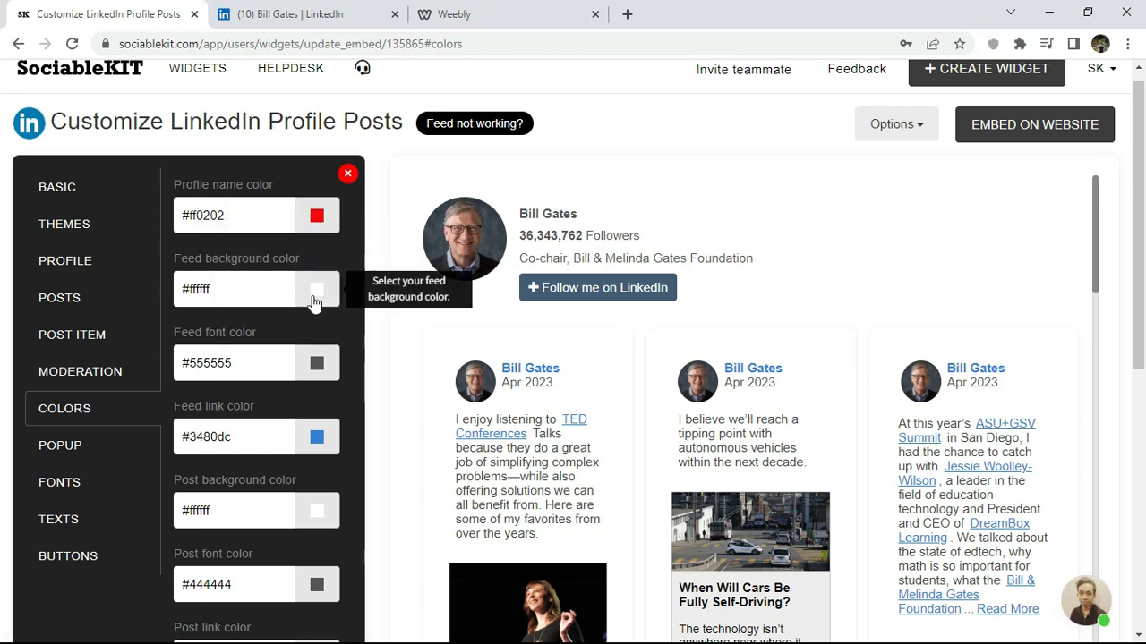
# - Set the feed background color to yellow, #ffff00, and save the color changes to the preview
pyautogui.click(312, 297)
pyautogui.moveTo(293, 321); pyautogui.dragTo(307, 308)
pyautogui.click(355, 322)
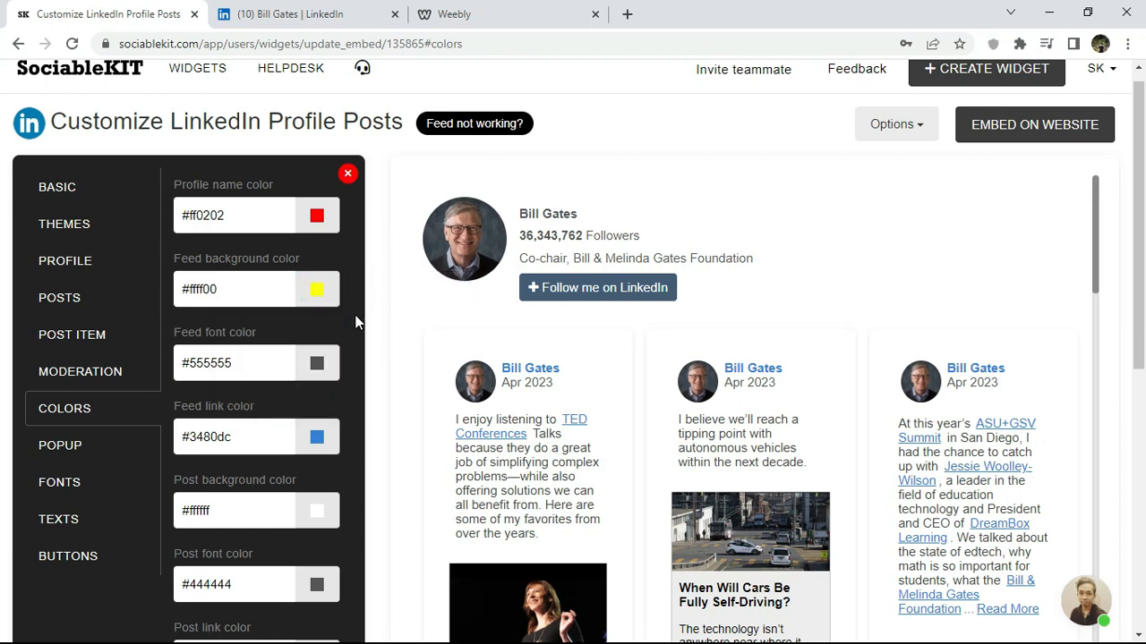
pyautogui.scroll(-4, 865, 324)
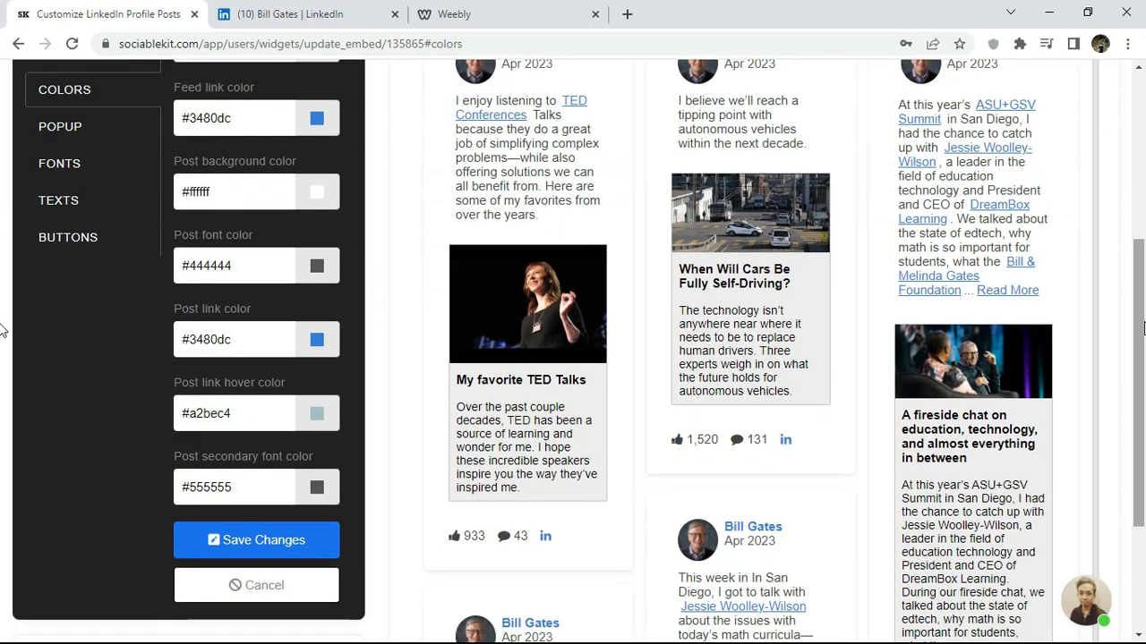
pyautogui.click(235, 539)
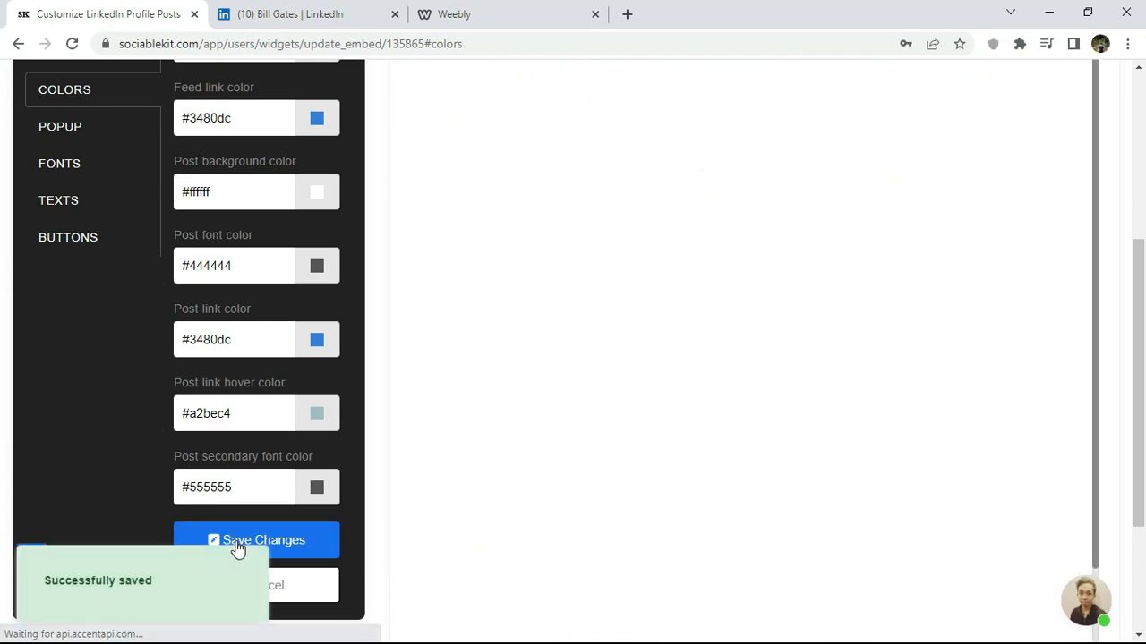
pyautogui.scroll(4, 759, 536)
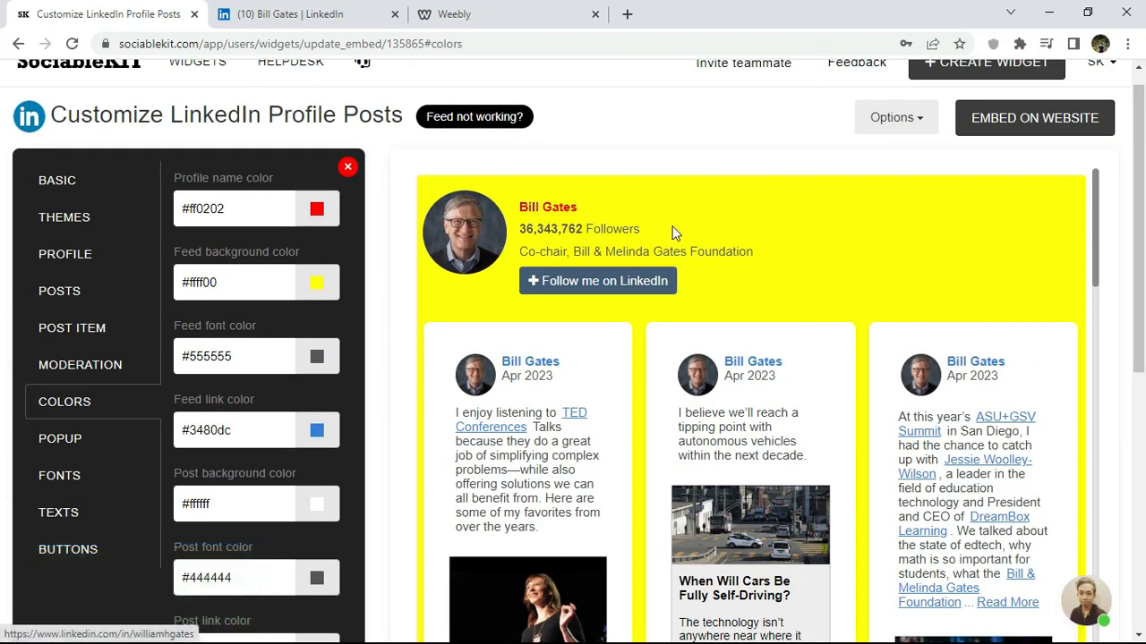
pyautogui.moveTo(1094, 188)
pyautogui.mouseDown()
pyautogui.moveTo(1094, 570)
pyautogui.moveTo(1102, 186)
pyautogui.mouseUp()
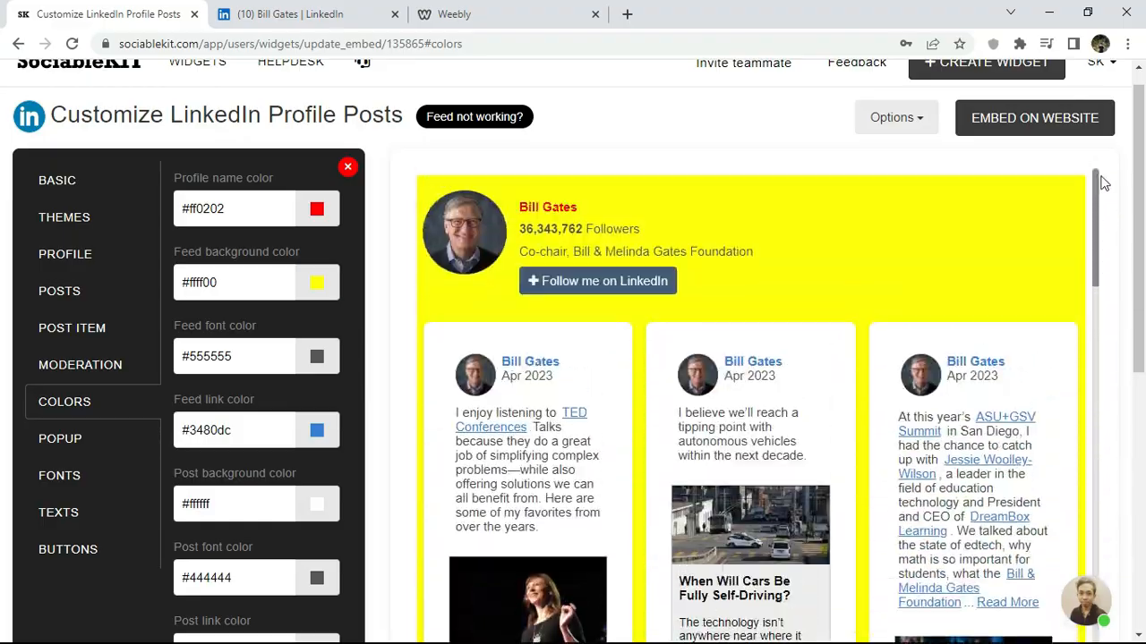
# - Set the profile name color back to #555555 and the feed background color to #ffffff, and save the changes
pyautogui.write('#555555')
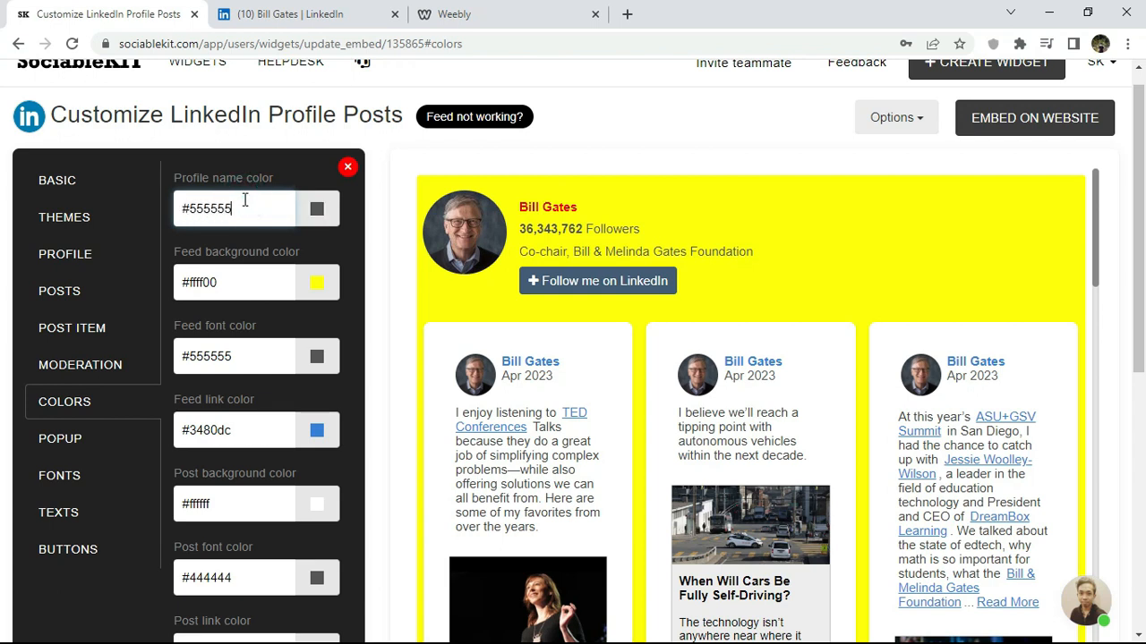
pyautogui.click(233, 284)
pyautogui.write('#')
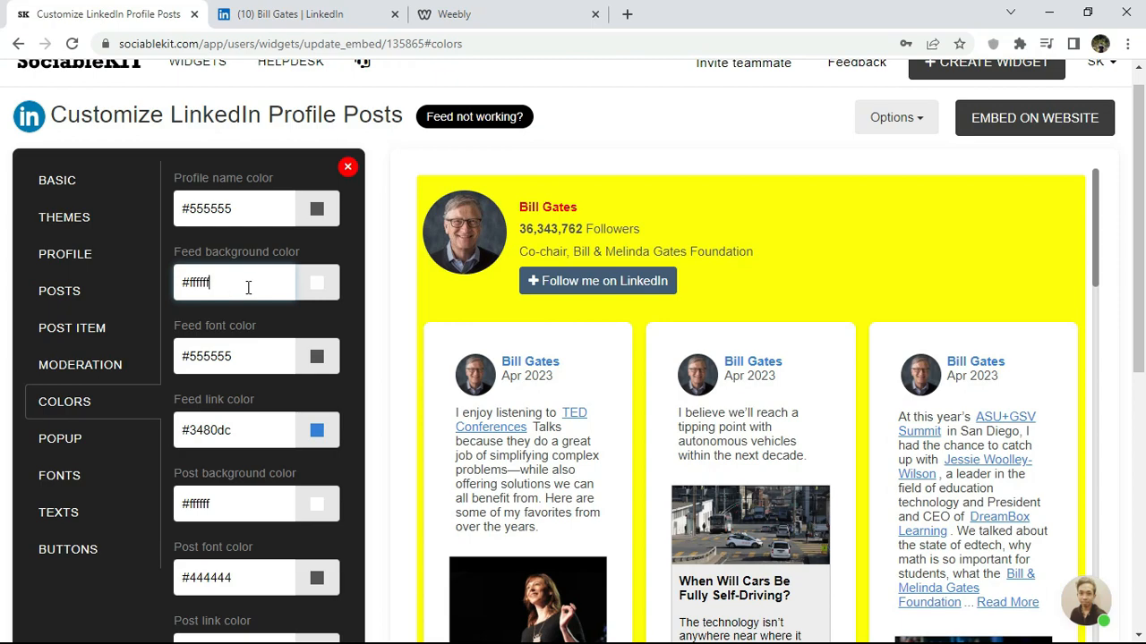
pyautogui.scroll(-5, 785, 333)
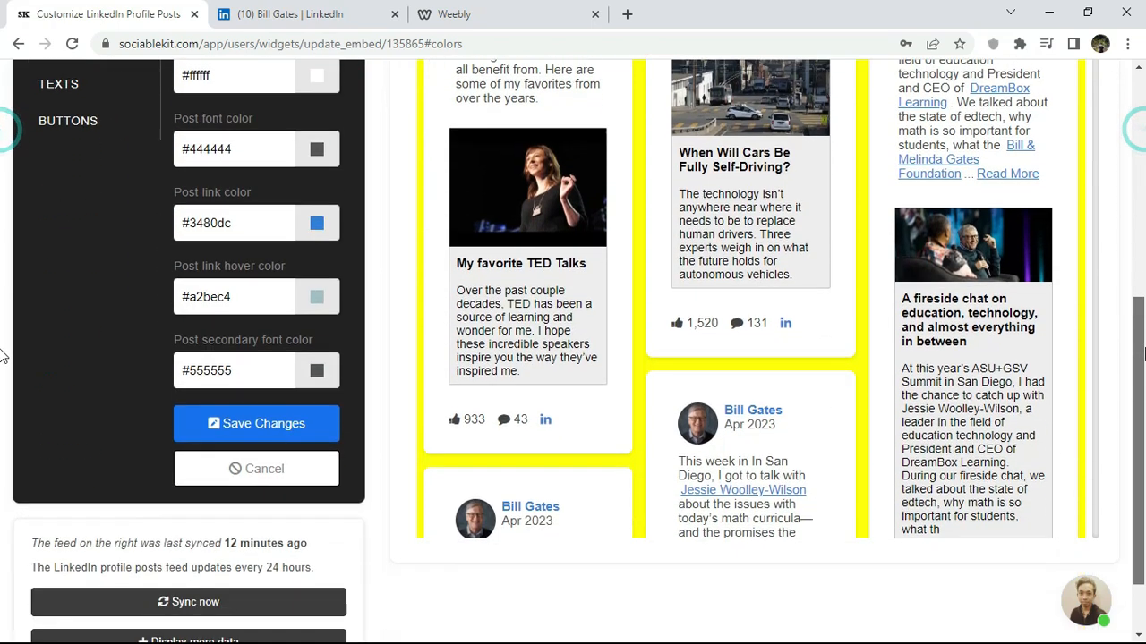
pyautogui.click(253, 407)
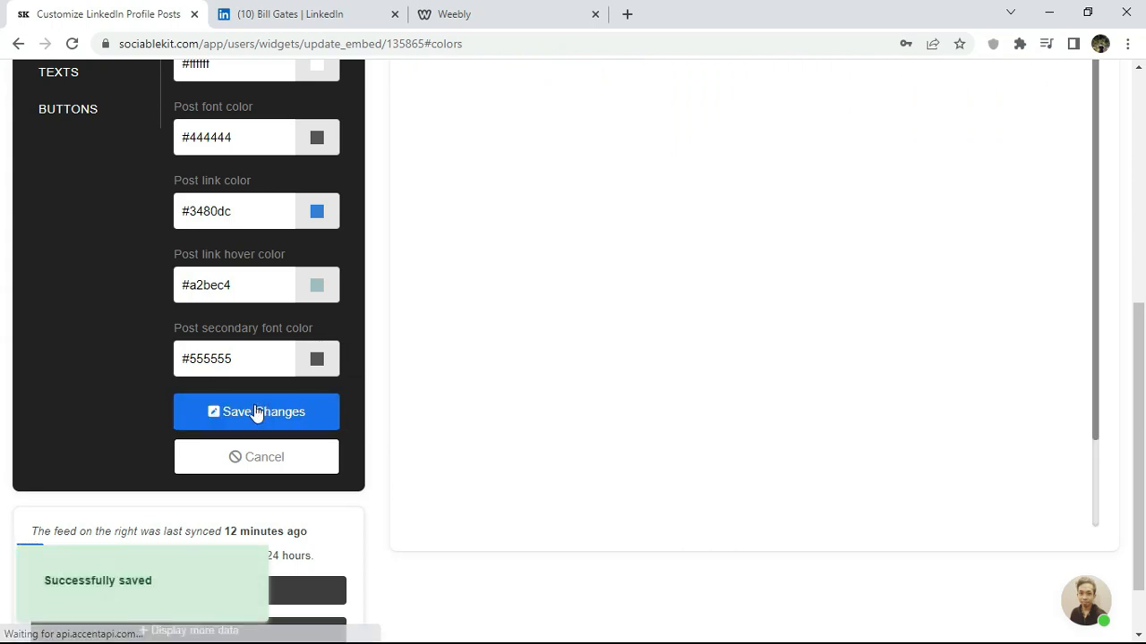
pyautogui.scroll(5, 374, 427)
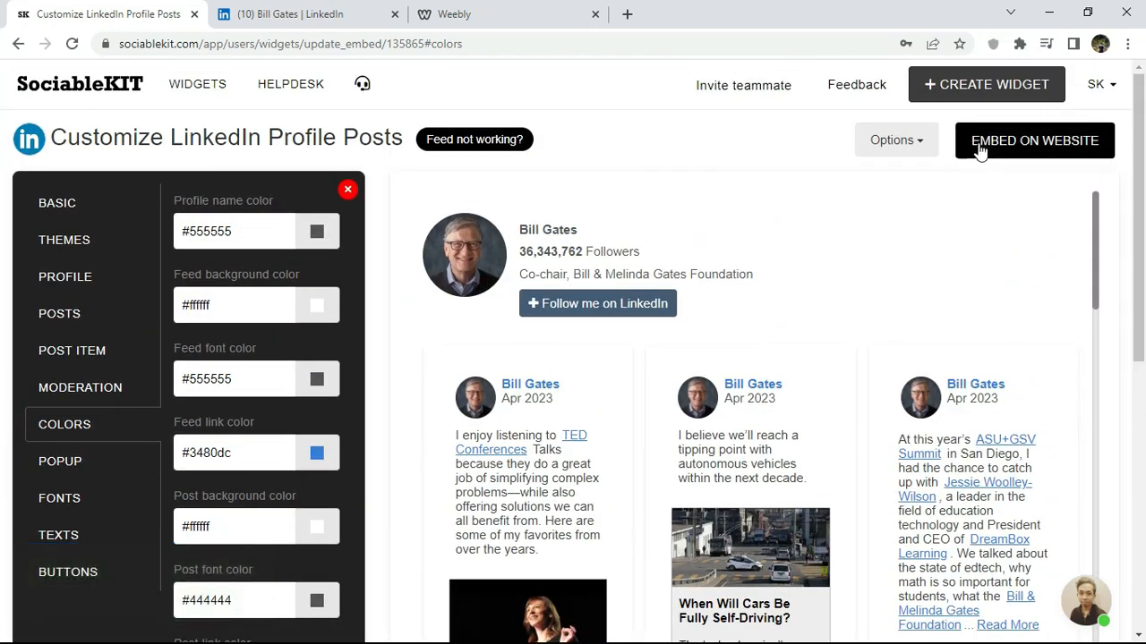
# - Set the widget's font family to 'Courier New', Courier, monospace and save the change
pyautogui.click(93, 461)
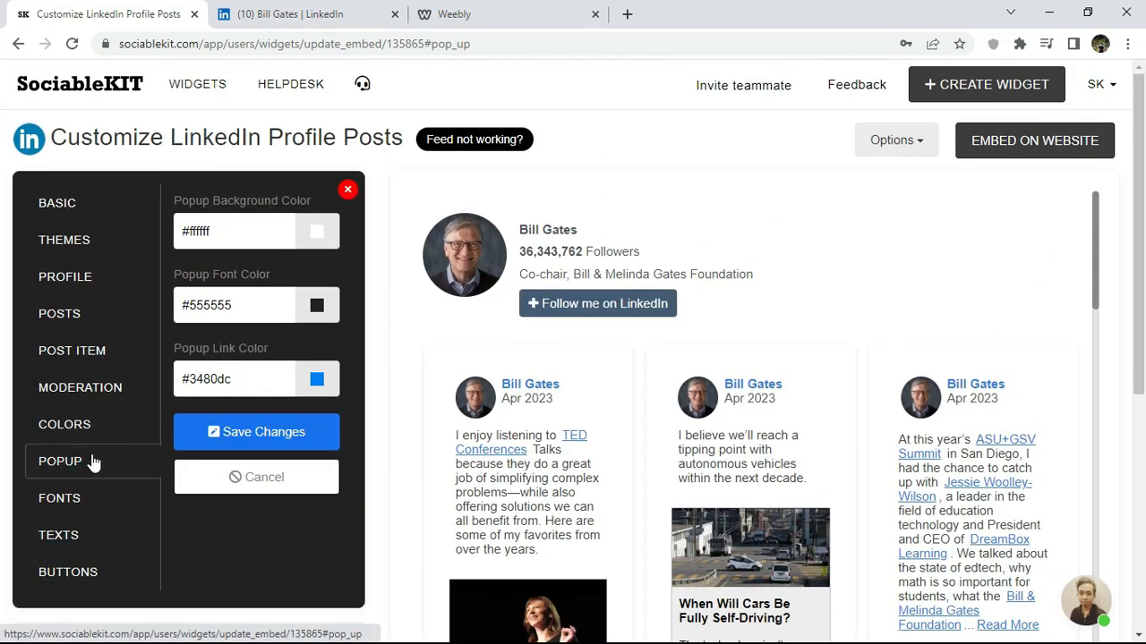
pyautogui.click(92, 498)
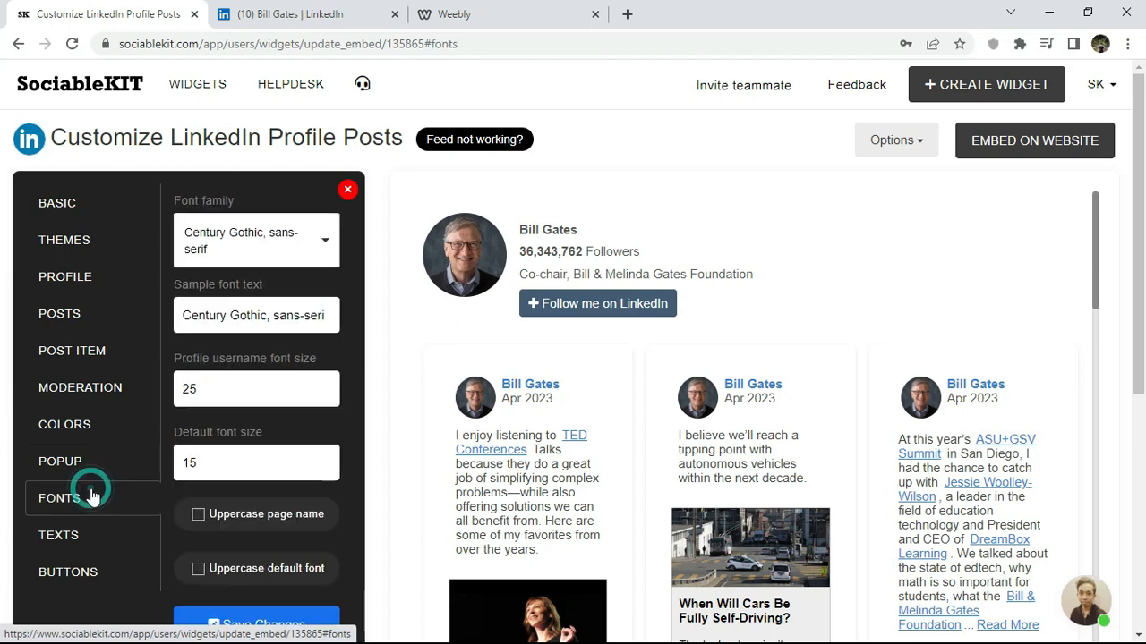
pyautogui.click(252, 249)
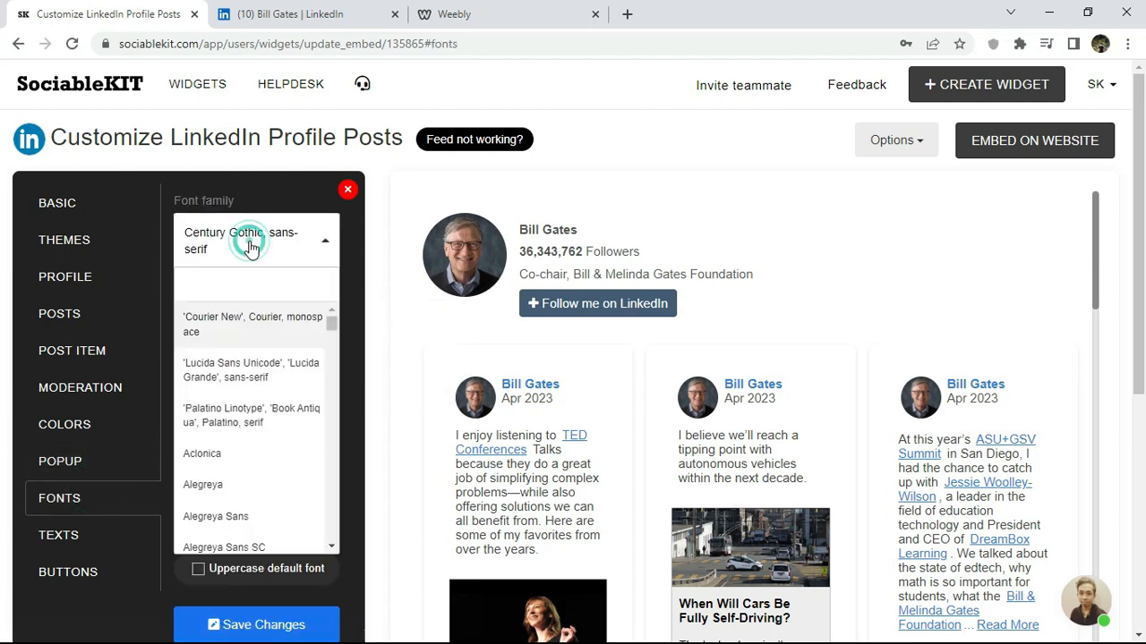
pyautogui.click(237, 323)
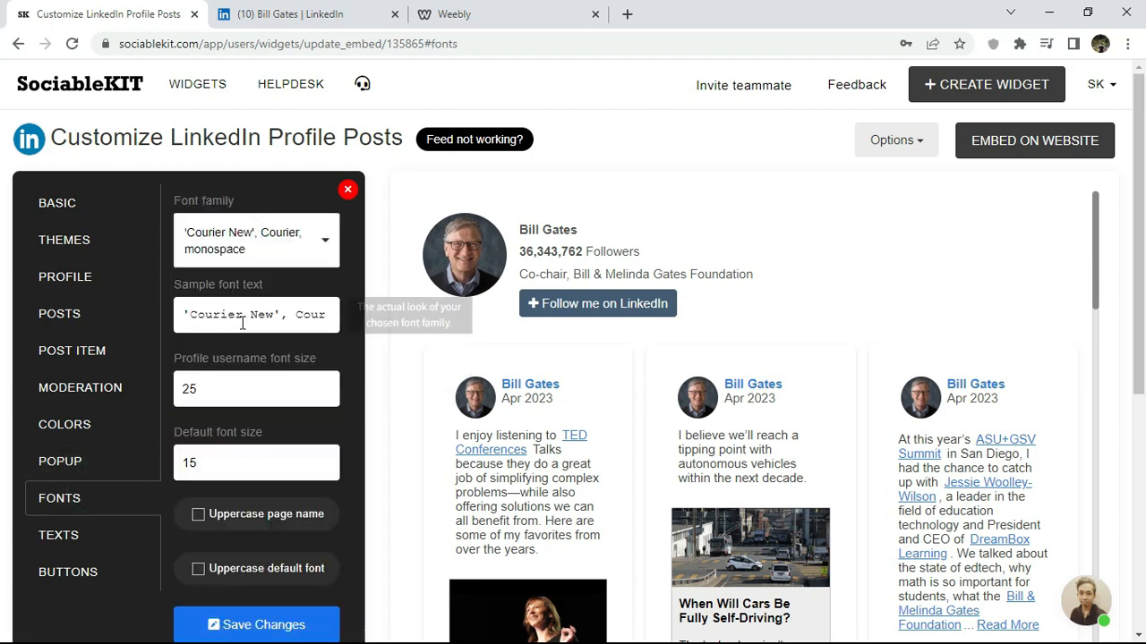
pyautogui.click(229, 613)
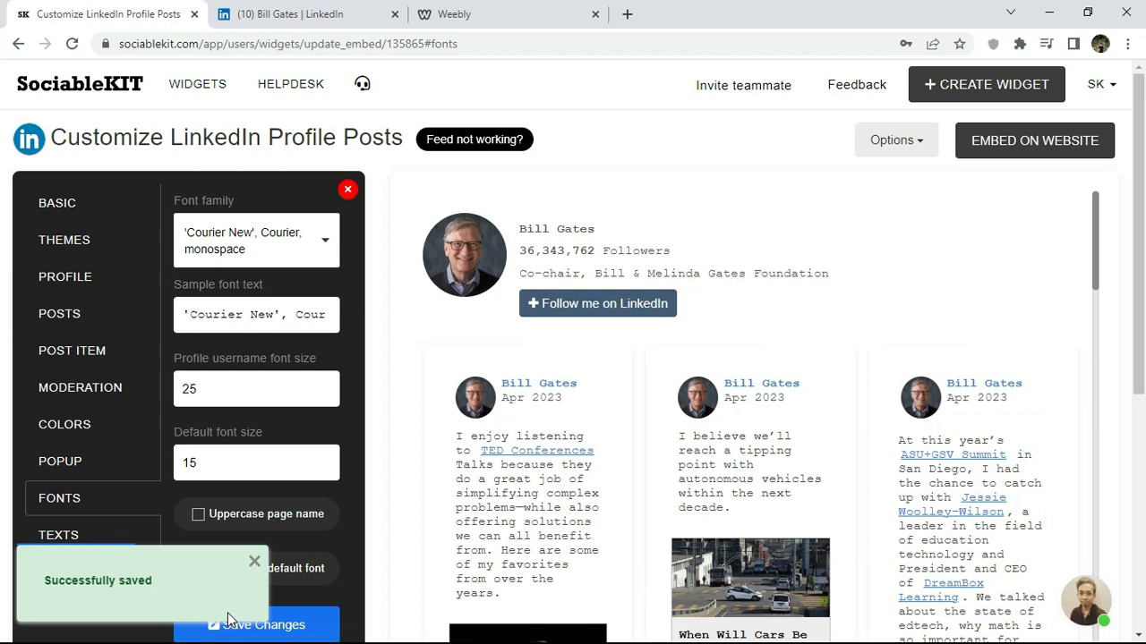
# - Set the font family back to Century Gothic, sans-serif and save the change
pyautogui.click(277, 267)
pyautogui.write('ce')
pyautogui.click(224, 348)
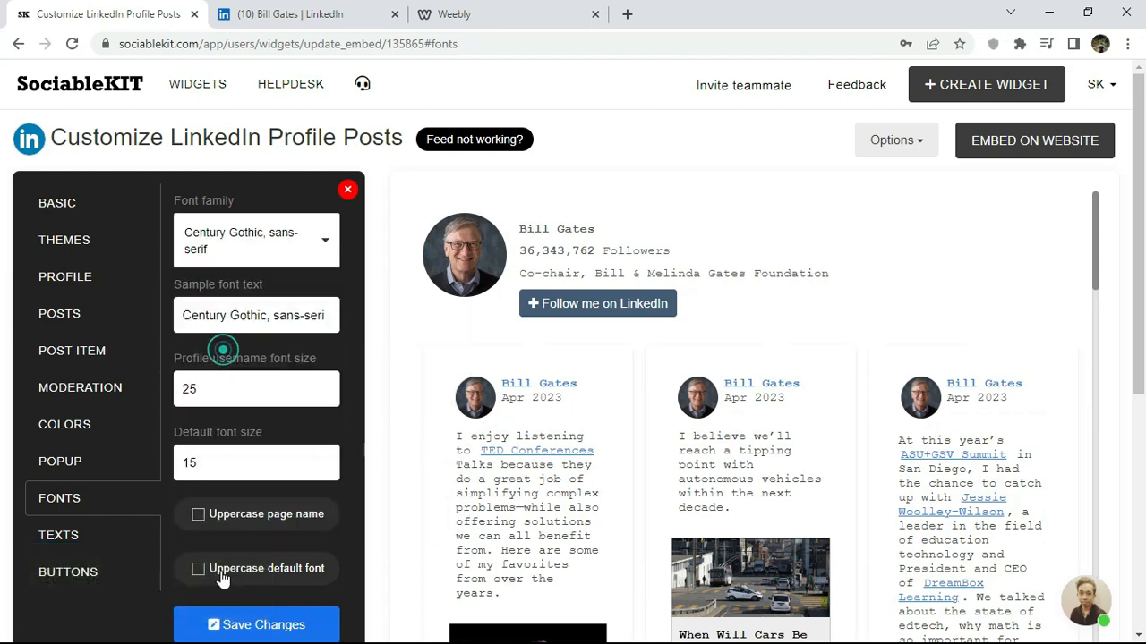
pyautogui.click(221, 630)
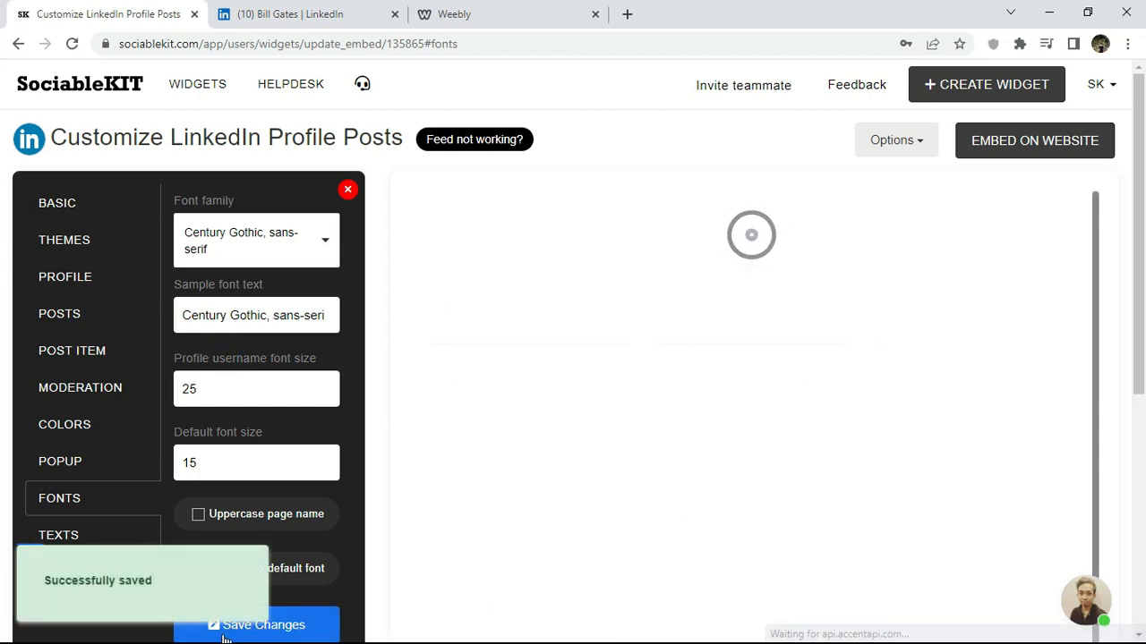
pyautogui.click(255, 566)
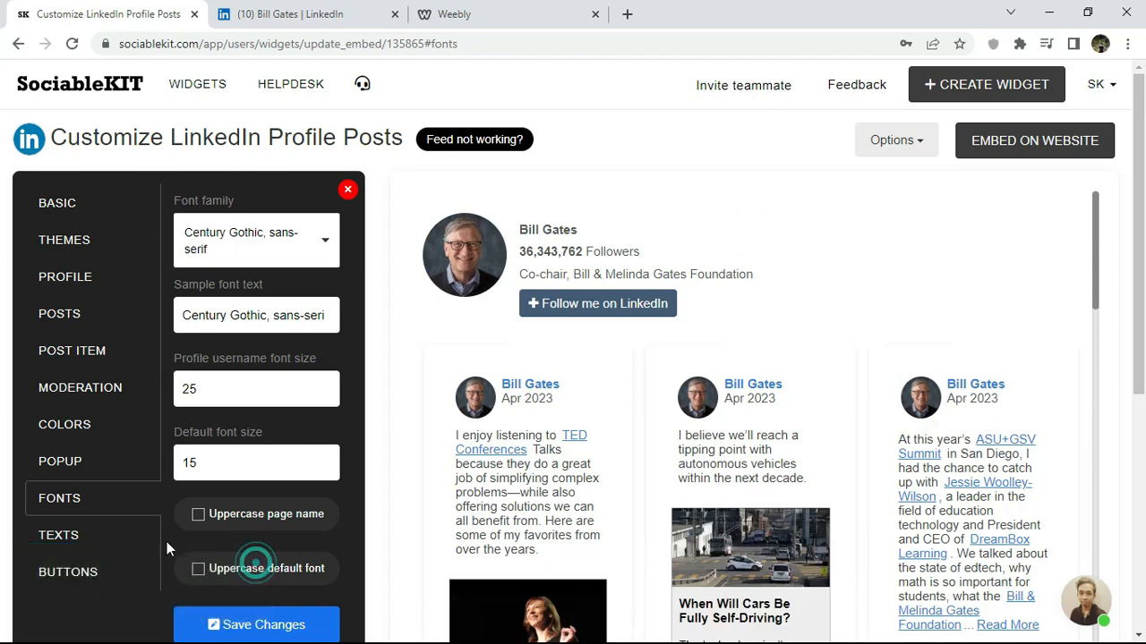
# - Copy the button background color code, and set the button background color to red, #ff0000
pyautogui.click(77, 541)
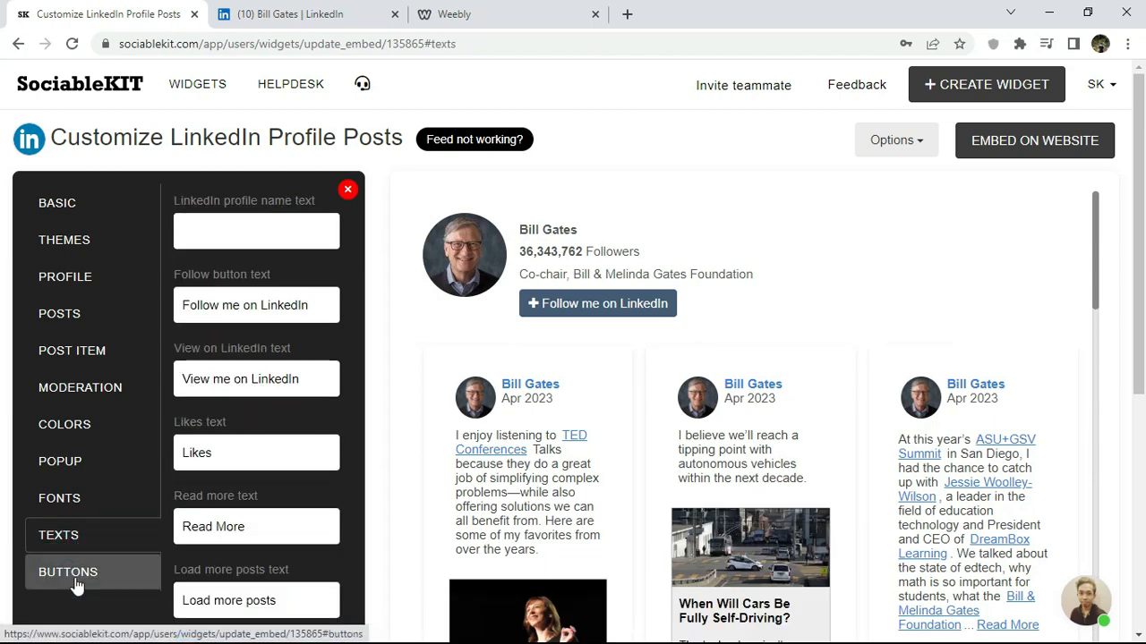
pyautogui.click(77, 580)
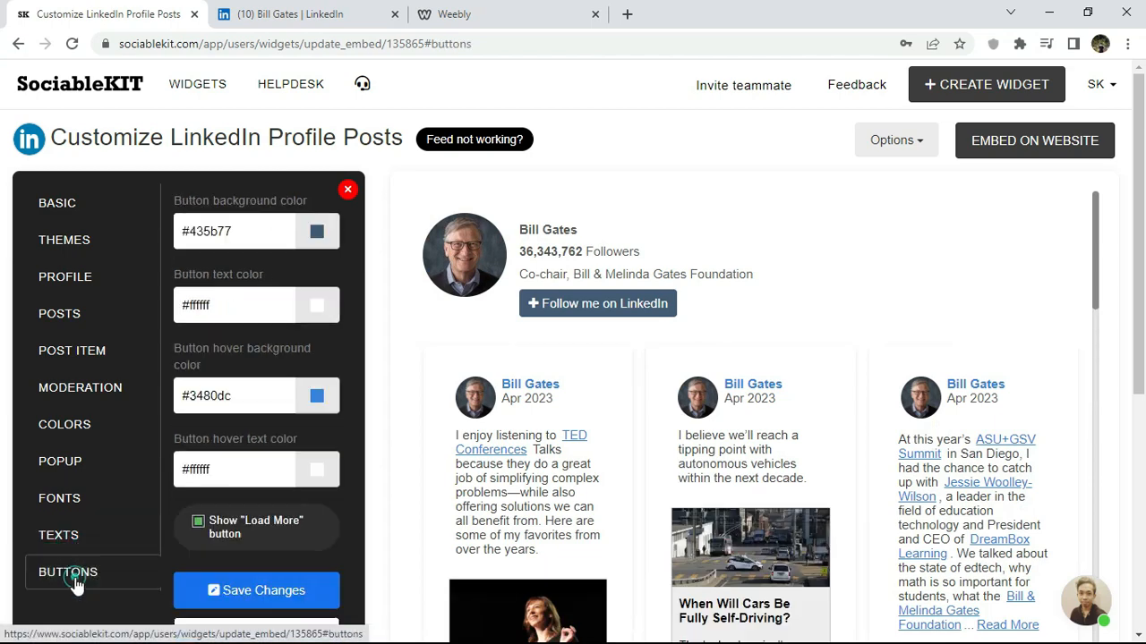
pyautogui.click(240, 232)
pyautogui.hotkey('ctrl', 'c')
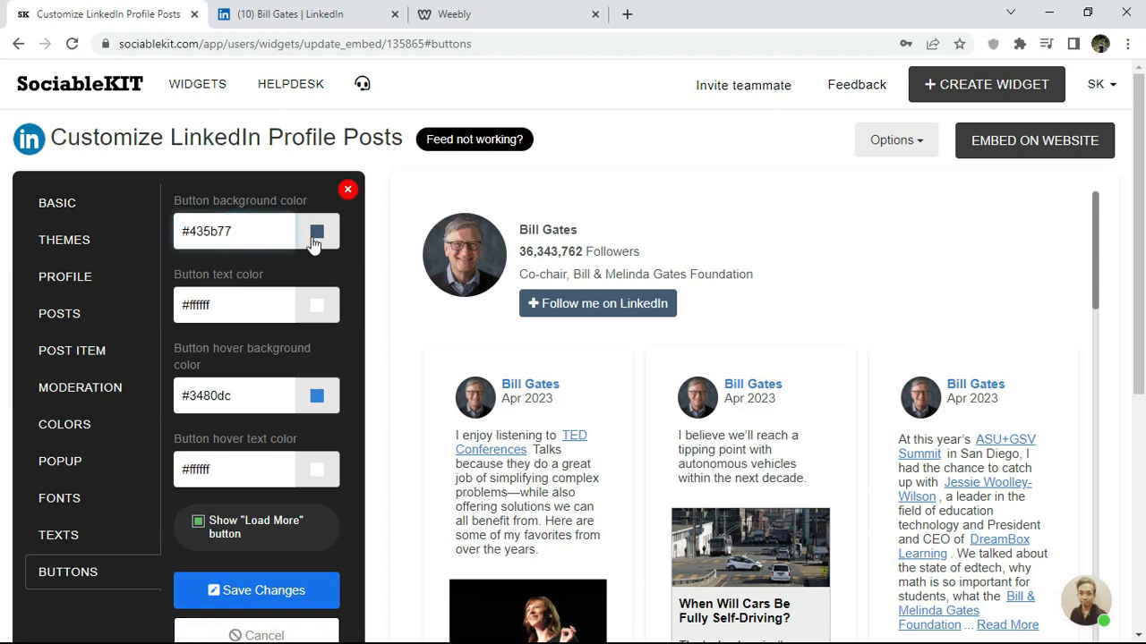
pyautogui.click(314, 244)
pyautogui.moveTo(312, 279); pyautogui.dragTo(313, 252)
pyautogui.click(286, 275)
pyautogui.click(304, 257)
pyautogui.click(351, 281)
# - Set the button text color to yellow, #ffff00, and save the button color changes
pyautogui.click(318, 309)
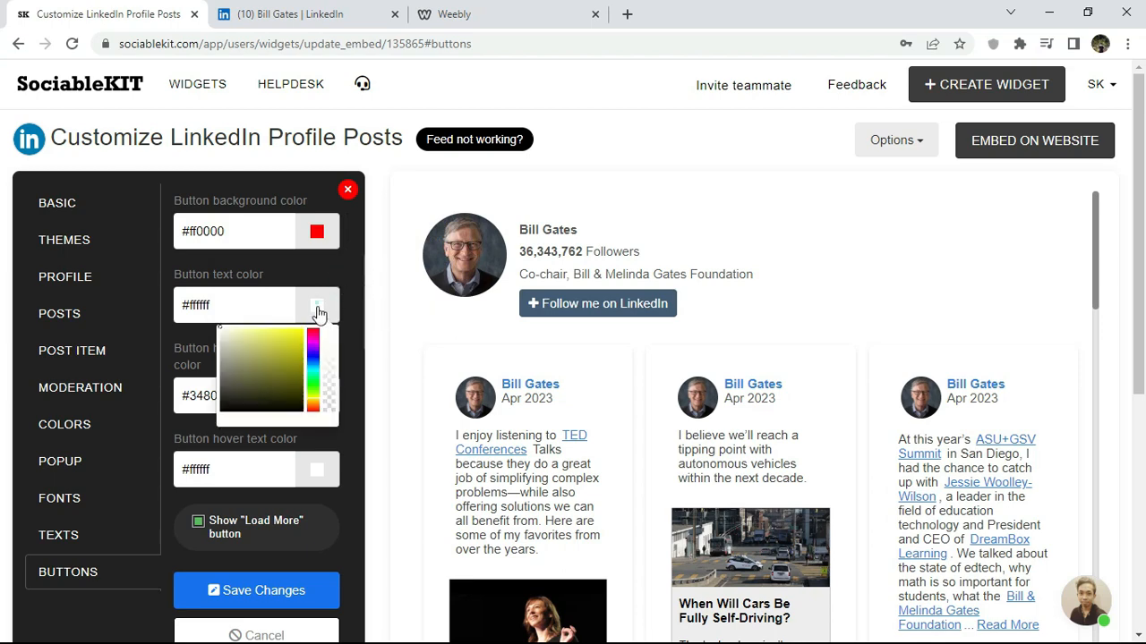
pyautogui.moveTo(293, 344); pyautogui.dragTo(314, 325)
pyautogui.click(351, 391)
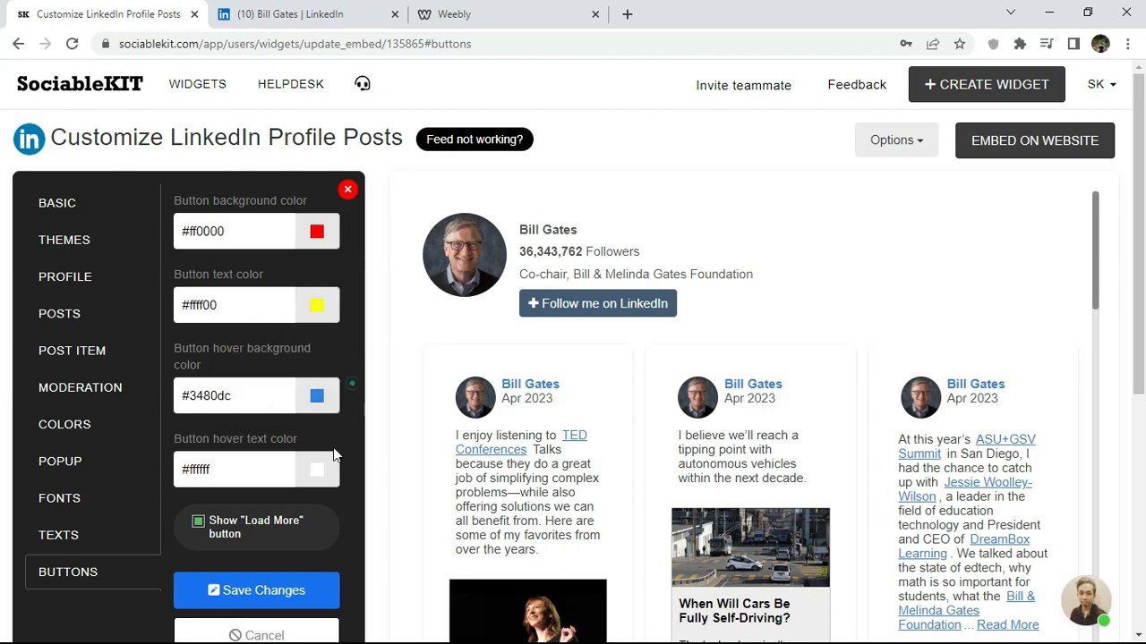
pyautogui.click(262, 589)
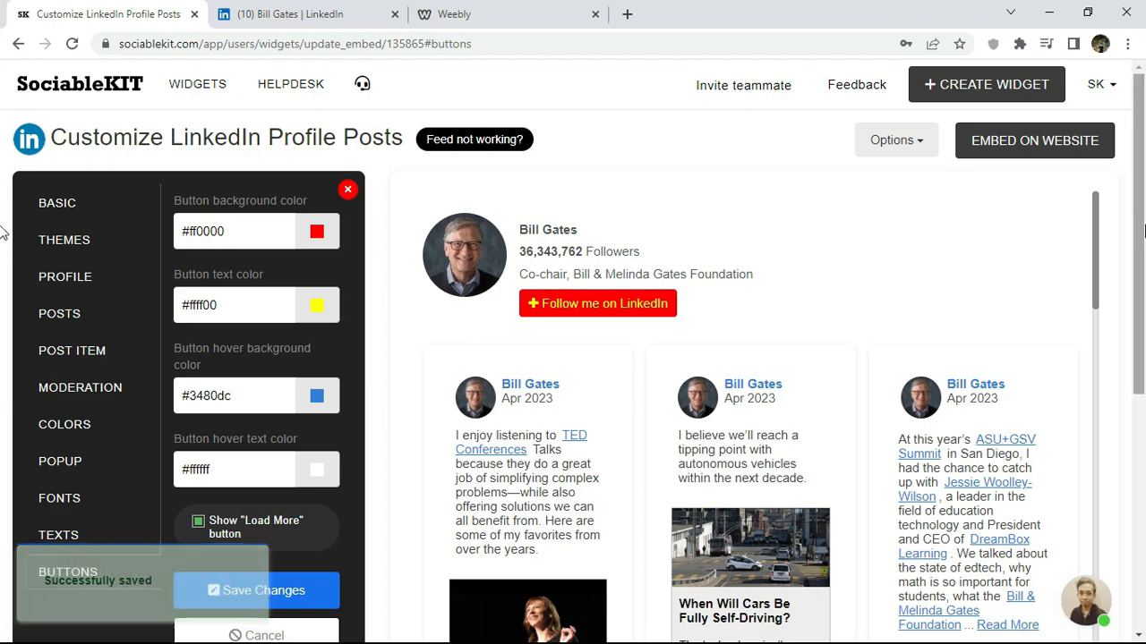
# - Load more posts at the end of the feed preview and examine the extended feed and its button
pyautogui.scroll(-2, 1096, 165)
pyautogui.moveTo(1094, 138); pyautogui.dragTo(1093, 607)
pyautogui.scroll(-3, 1143, 324)
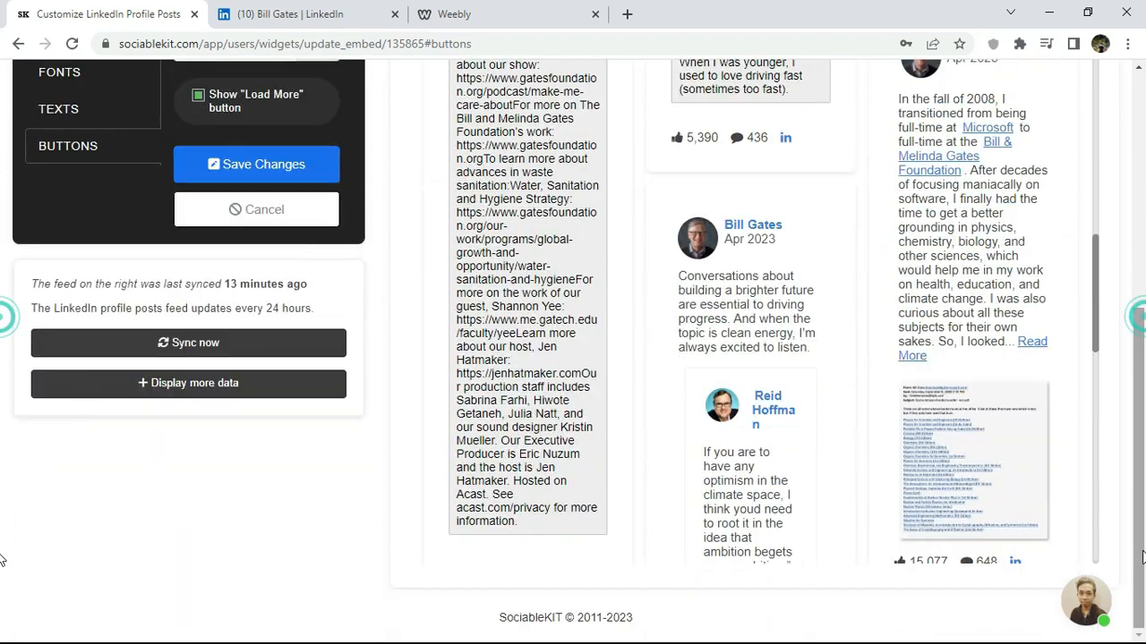
pyautogui.moveTo(1094, 336); pyautogui.dragTo(1092, 580)
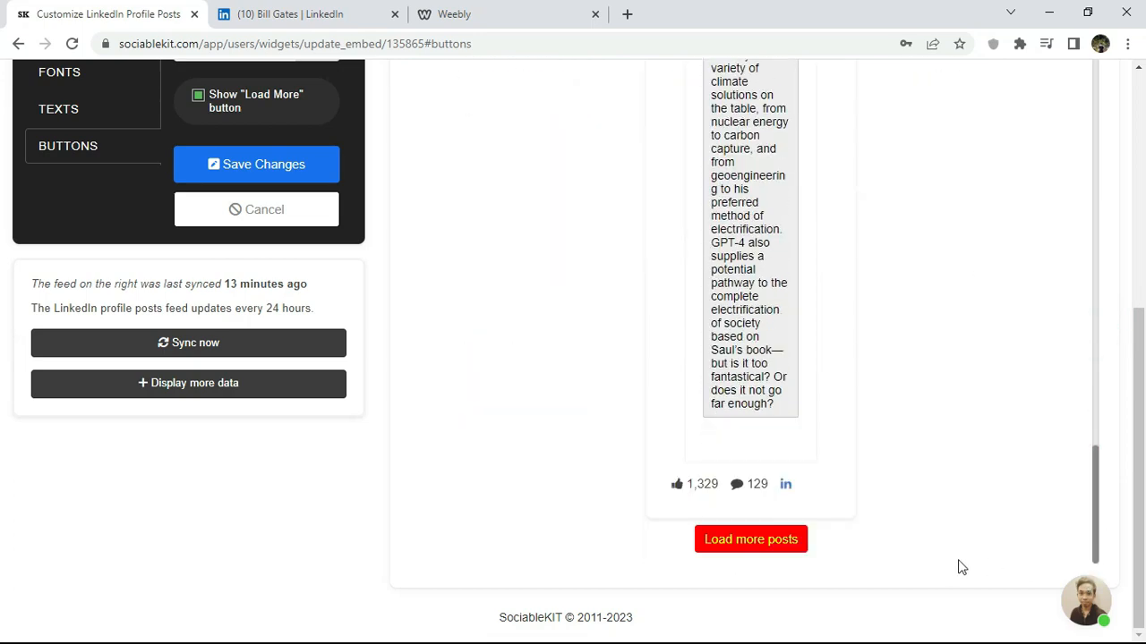
pyautogui.click(754, 546)
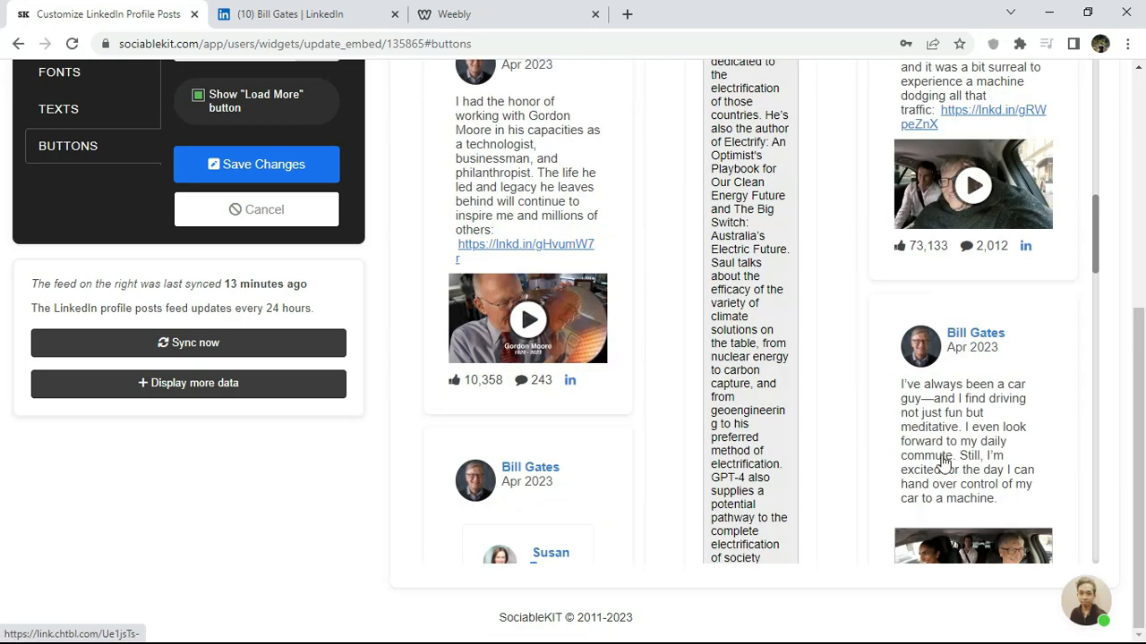
pyautogui.moveTo(1094, 206); pyautogui.dragTo(1081, 575)
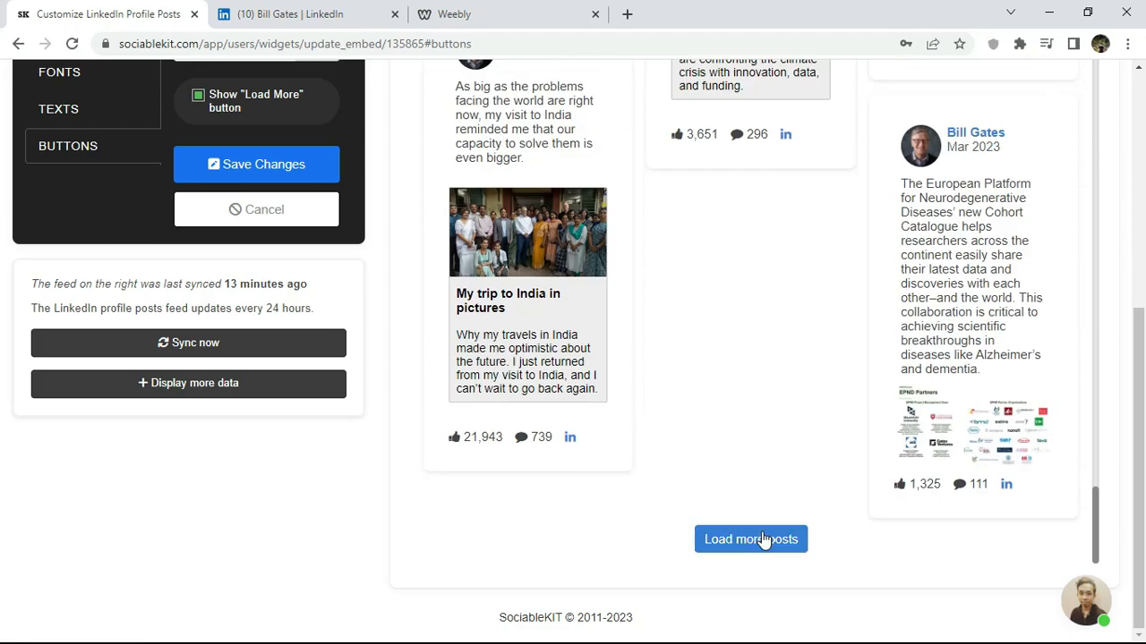
# - Restore the button background color to #435b77, set the button text color to white, #ffffff, and save the changes
pyautogui.moveTo(1143, 460); pyautogui.dragTo(1144, 211)
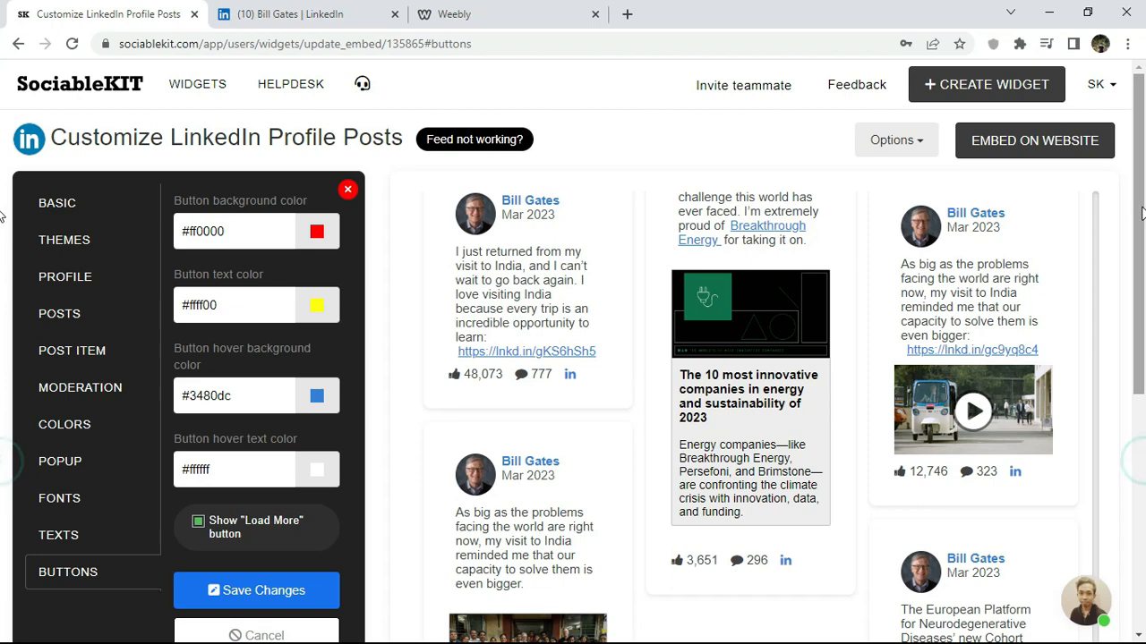
pyautogui.tripleClick(232, 231)
pyautogui.hotkey('ctrl', 'v')
pyautogui.tripleClick(237, 304)
pyautogui.write('#')
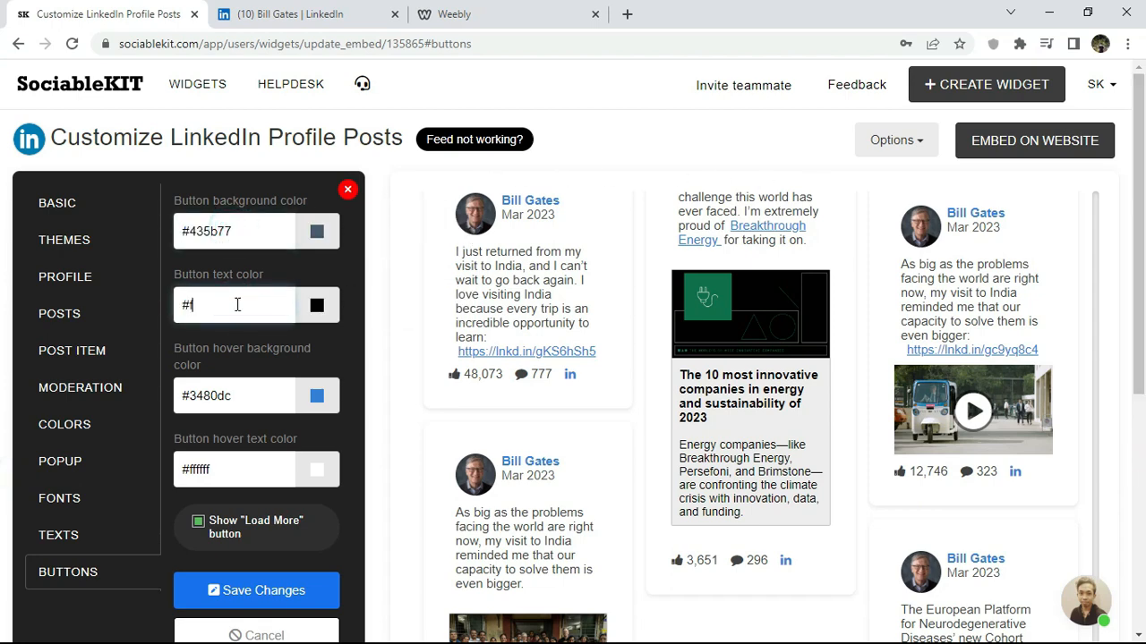
pyautogui.write('ffffff')
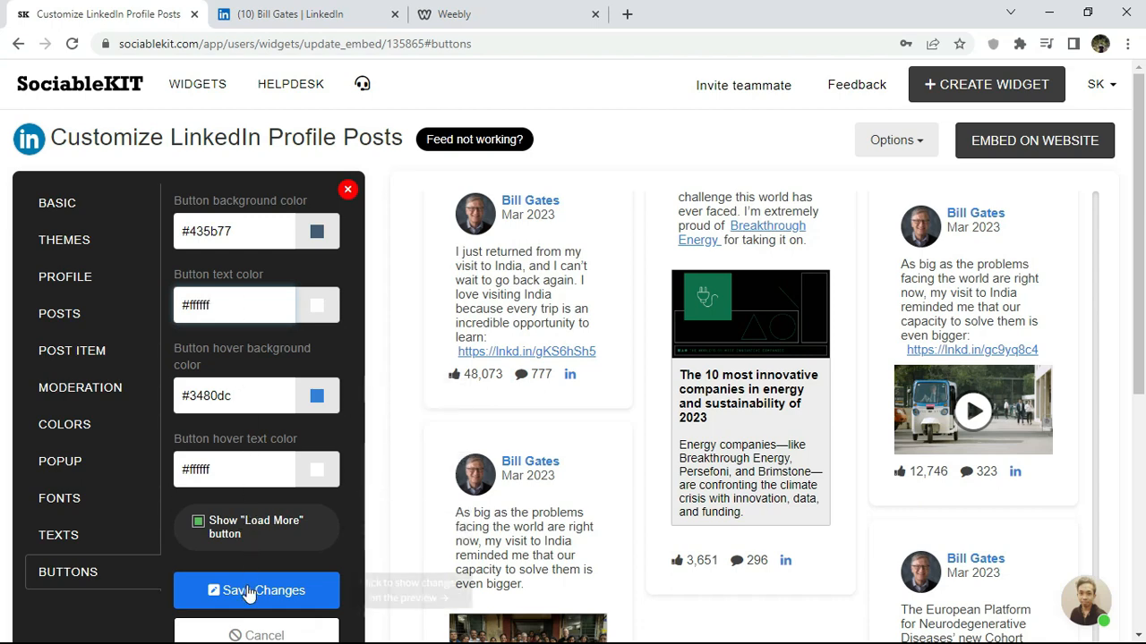
pyautogui.click(247, 590)
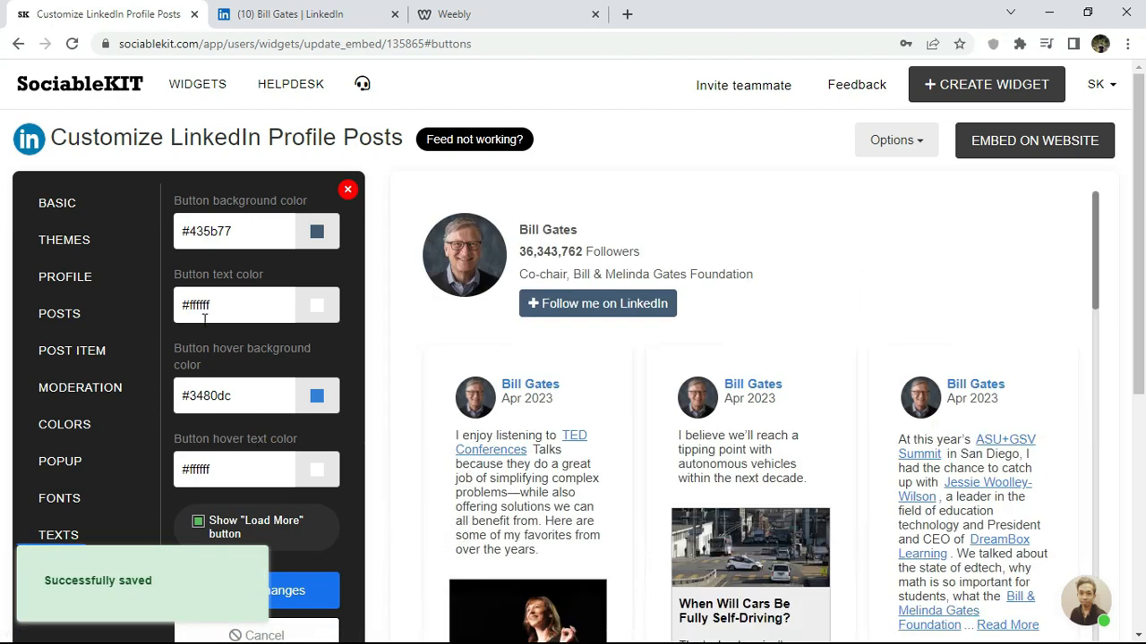
# - Open the website embedding instructions for Weebly and copy the widget's Javascript code
pyautogui.click(90, 203)
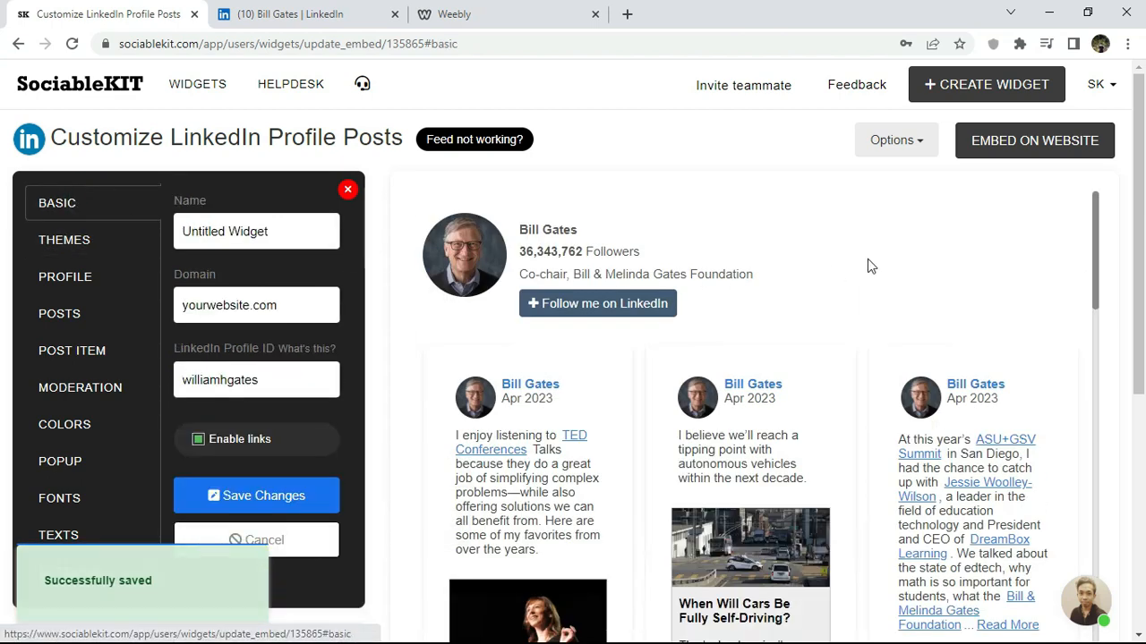
pyautogui.click(1073, 149)
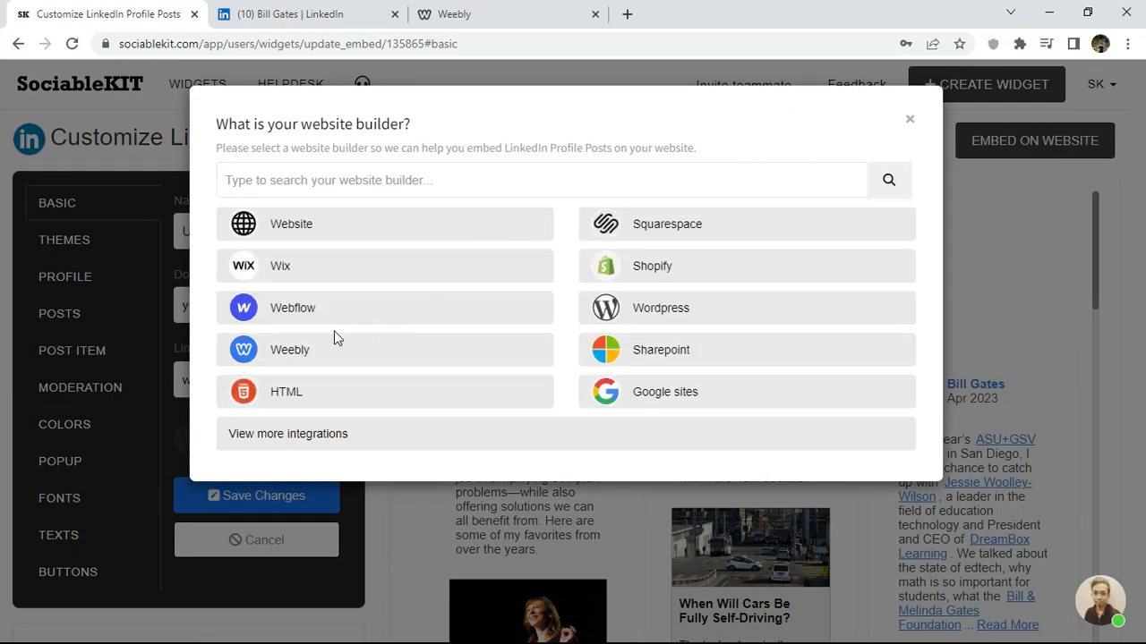
pyautogui.click(310, 349)
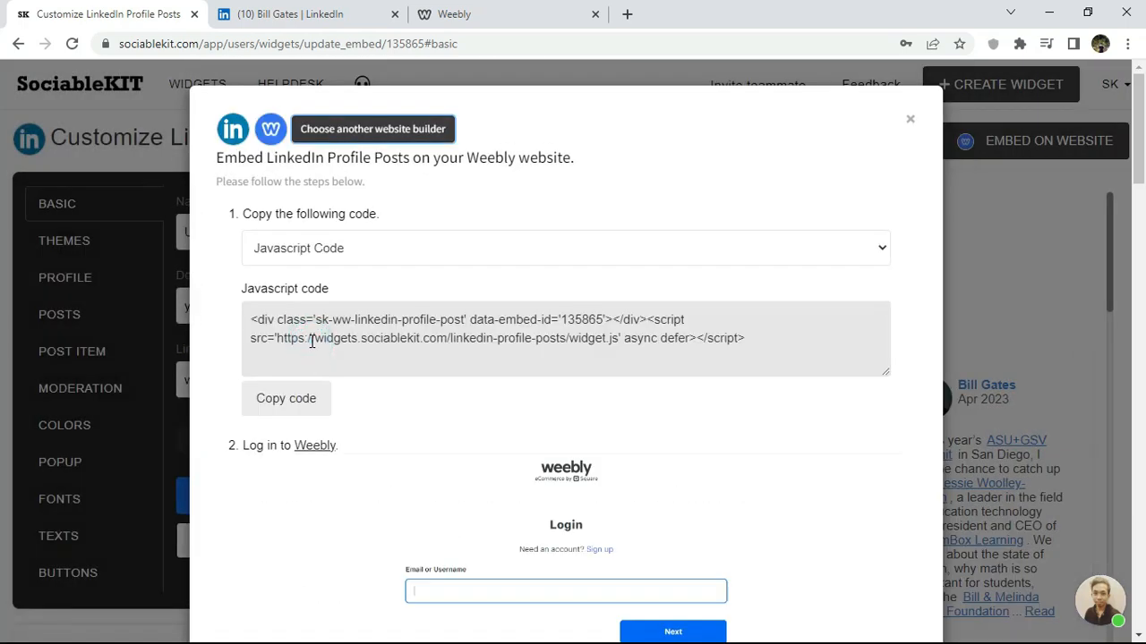
pyautogui.click(301, 403)
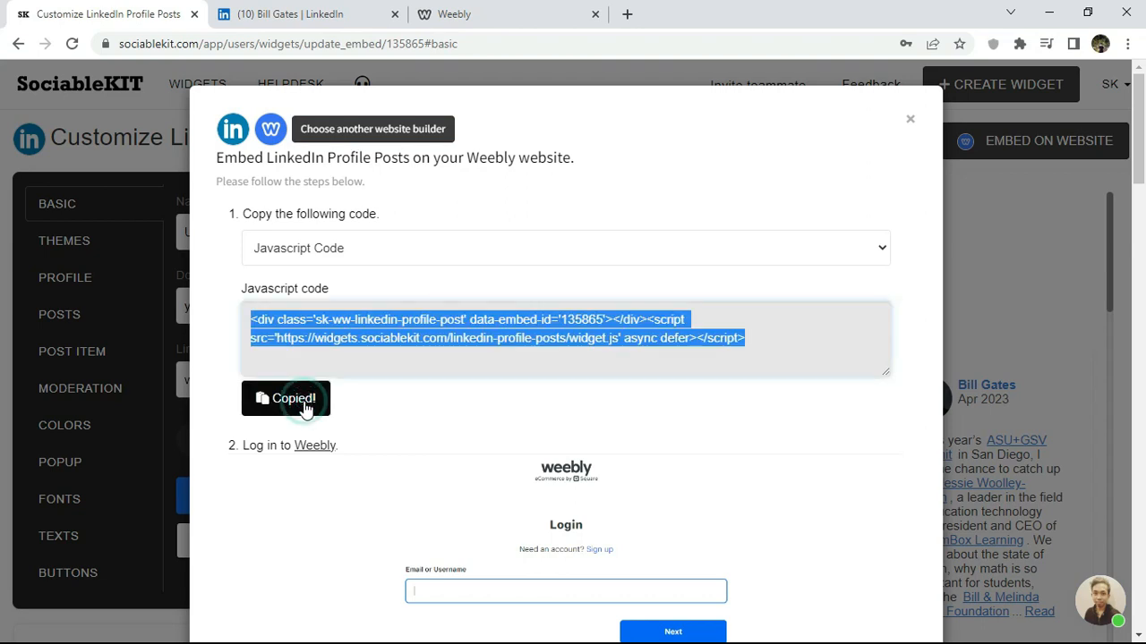
# - Switch to the Weebly editor, add an Embed Code element at the top of the Home page and paste the copied widget code into it
pyautogui.click(548, 25)
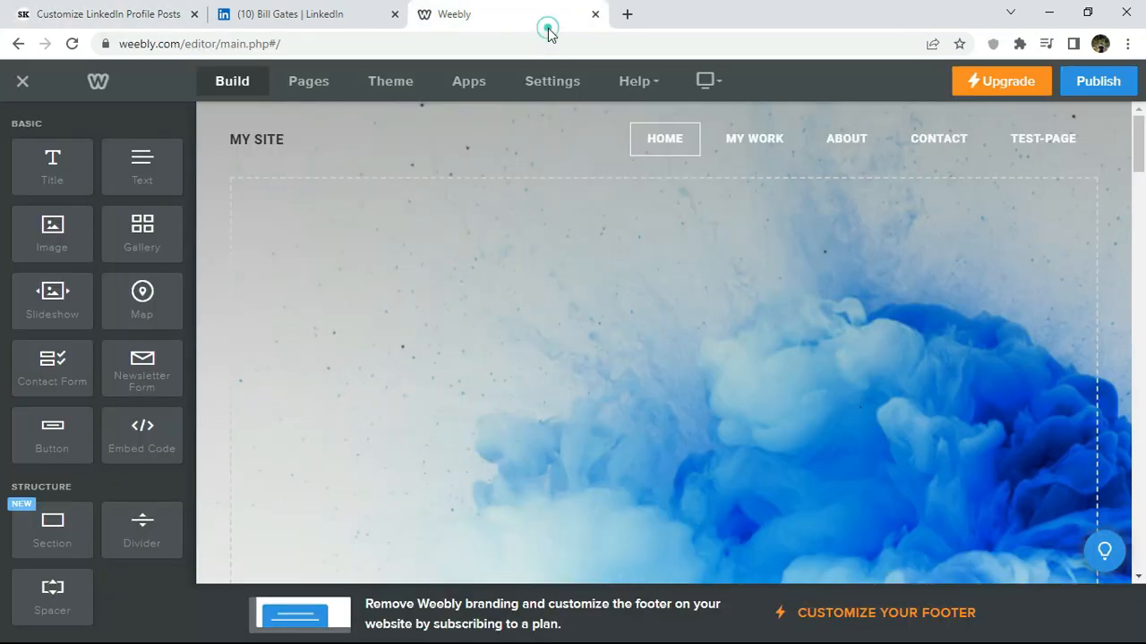
pyautogui.moveTo(170, 438); pyautogui.dragTo(659, 269)
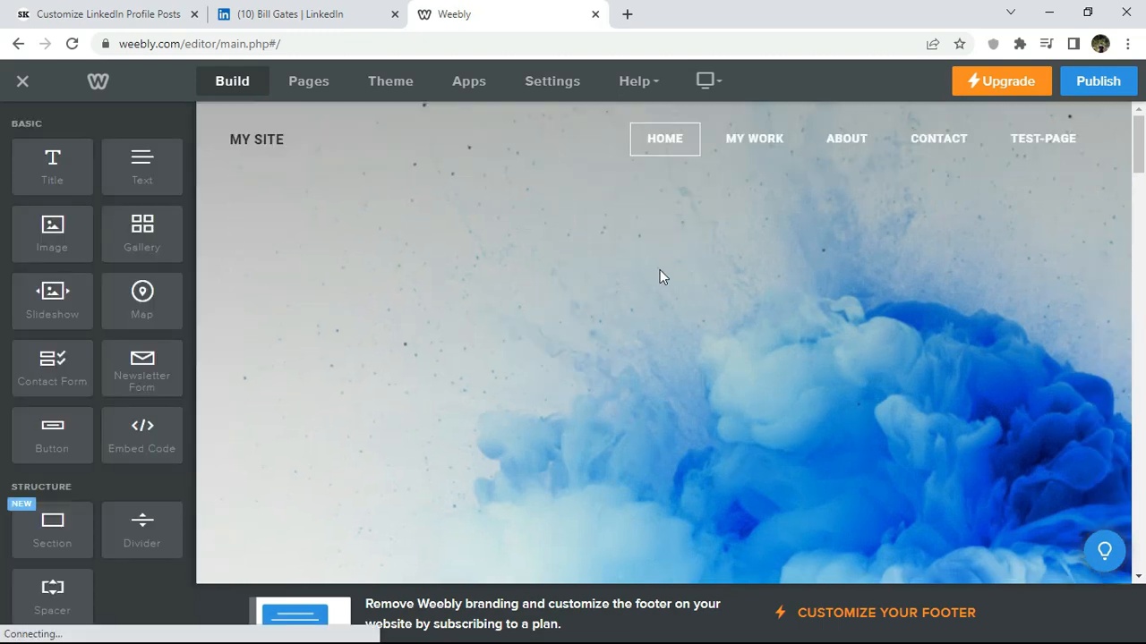
pyautogui.click(706, 192)
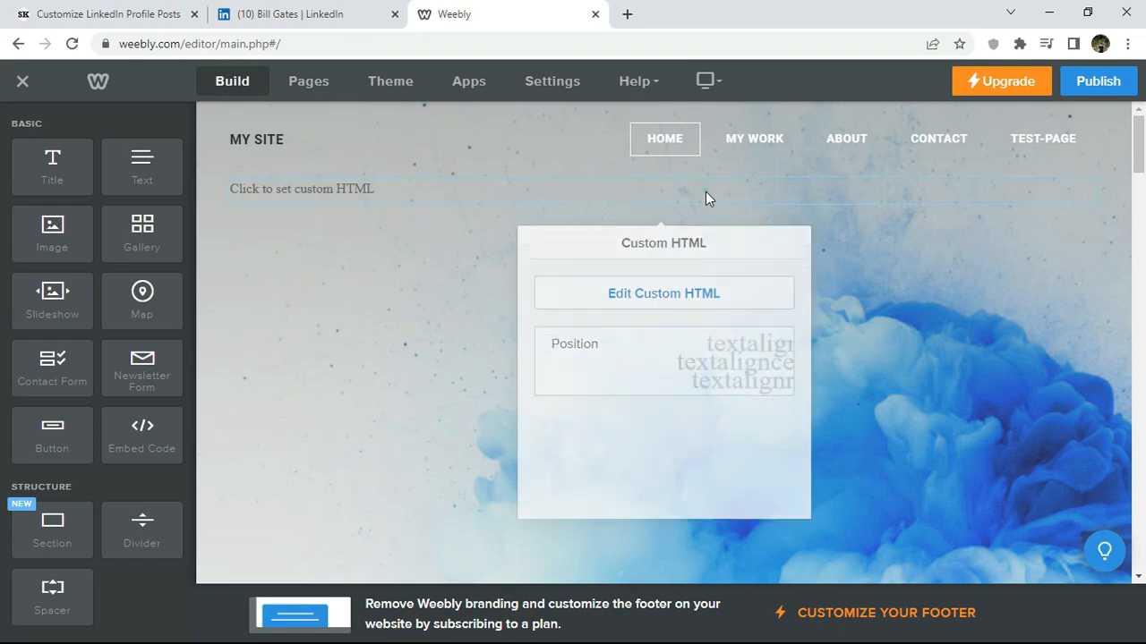
pyautogui.click(635, 281)
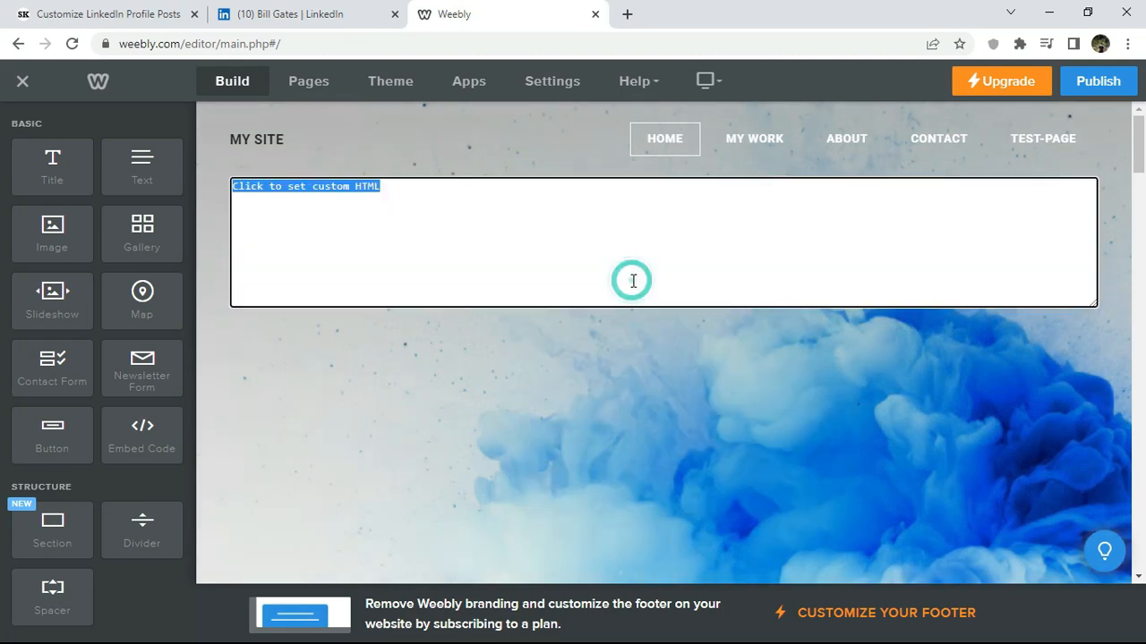
pyautogui.rightClick(543, 215)
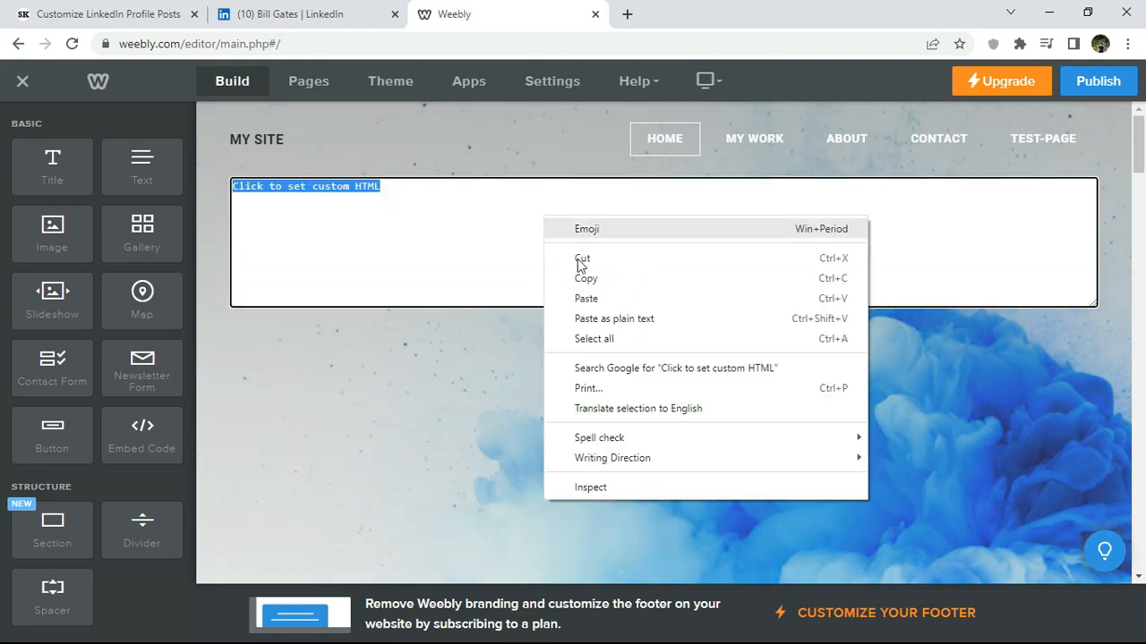
pyautogui.click(586, 298)
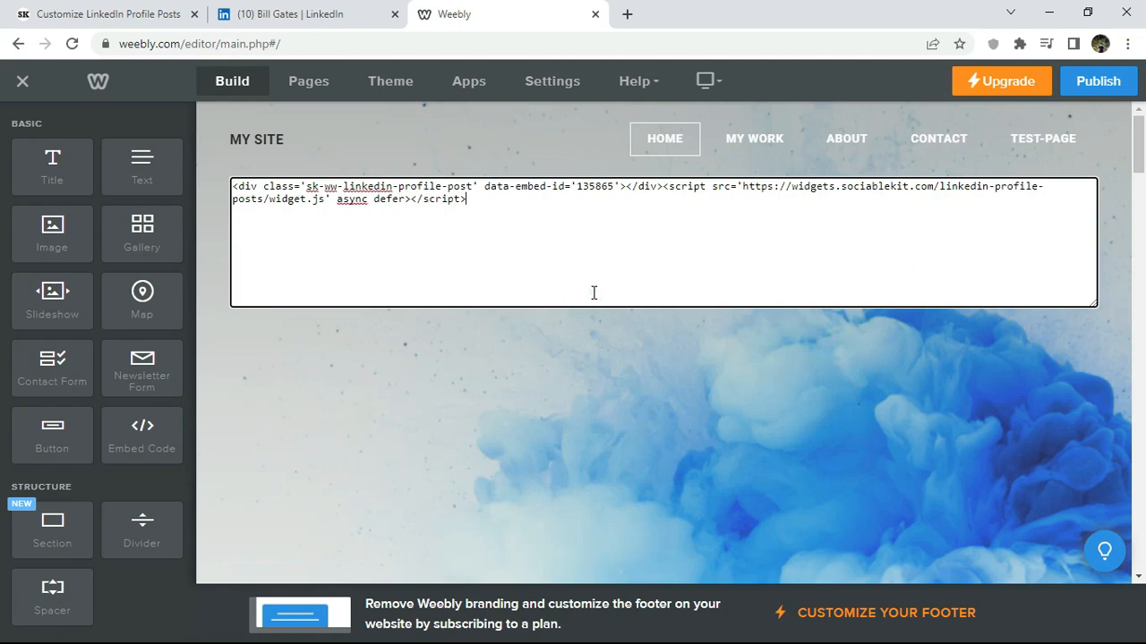
pyautogui.click(598, 372)
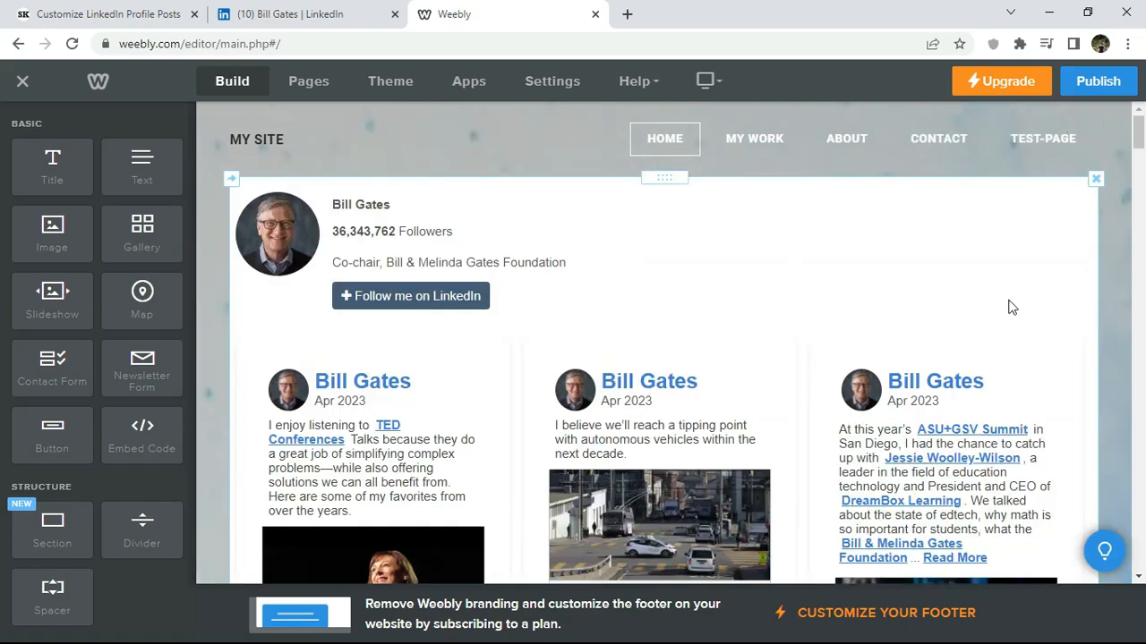
# - Publish the Weebly website and open the published site at testjov.weebly.com
pyautogui.moveTo(1141, 145)
pyautogui.mouseDown()
pyautogui.moveTo(1141, 386)
pyautogui.moveTo(1141, 135)
pyautogui.mouseUp()
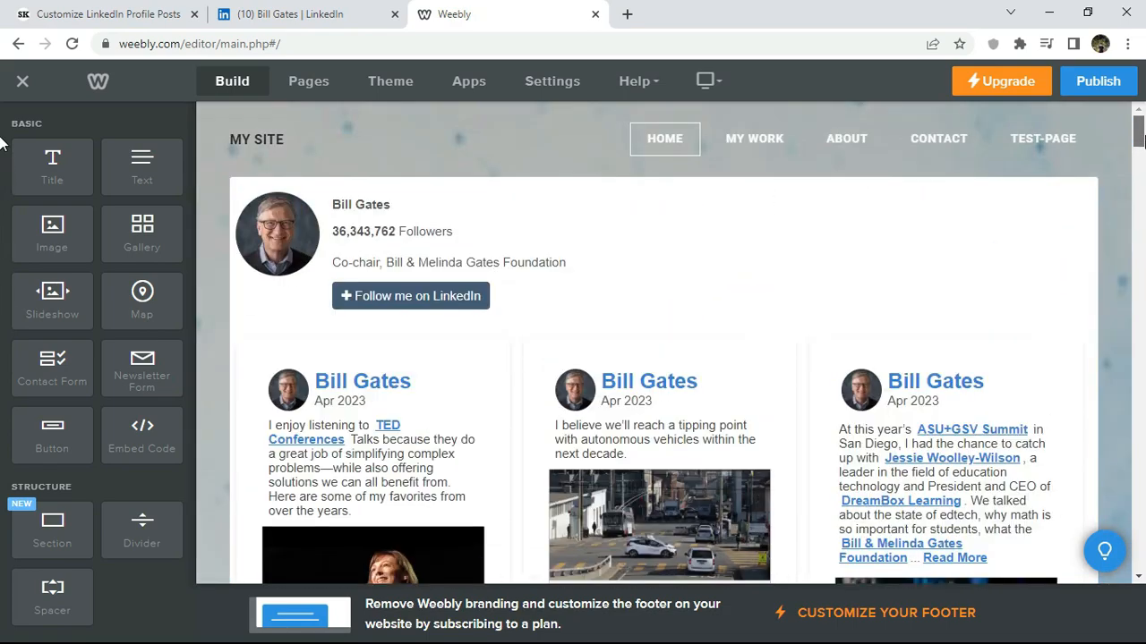
pyautogui.click(1099, 81)
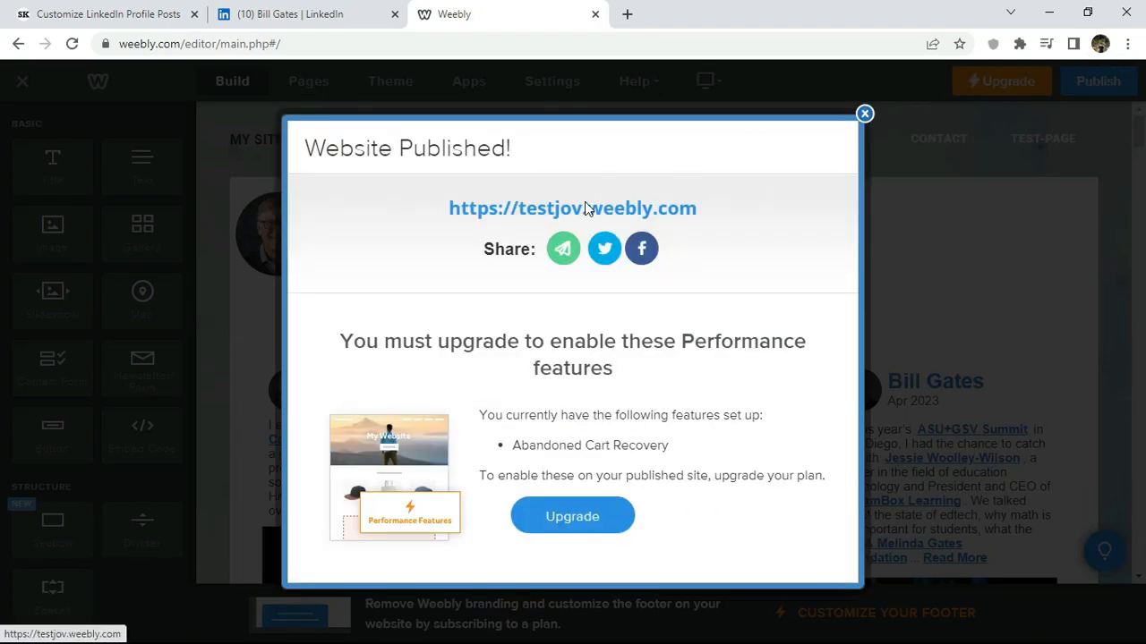
pyautogui.click(584, 203)
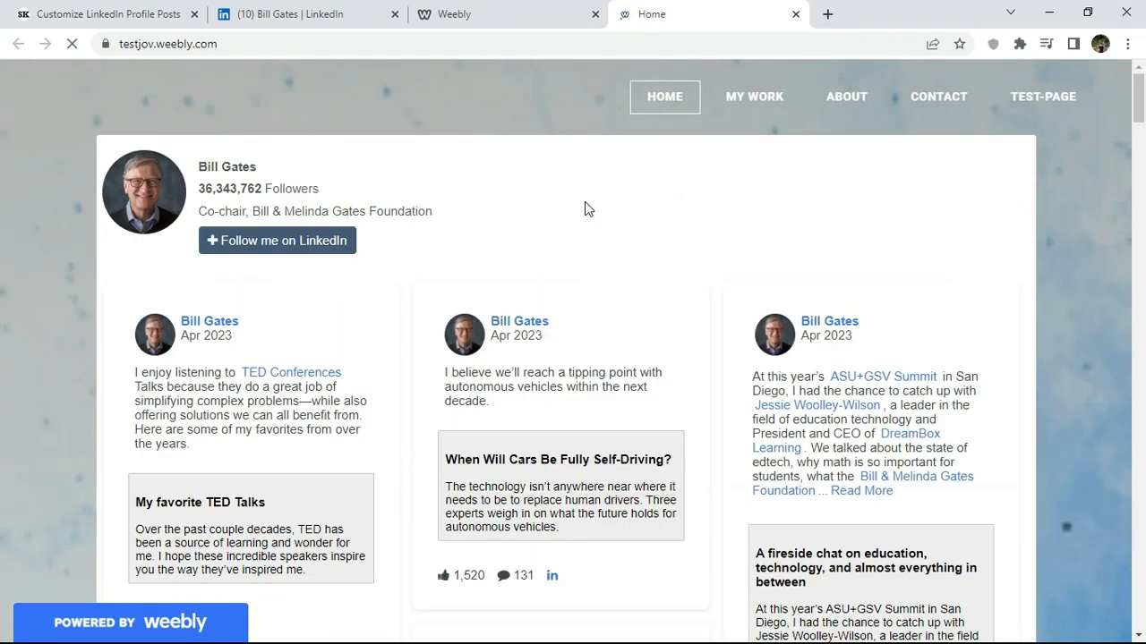
# - Look through the embedded feed on the published site, play a video post and close its popup
pyautogui.scroll(-6, 3, 134)
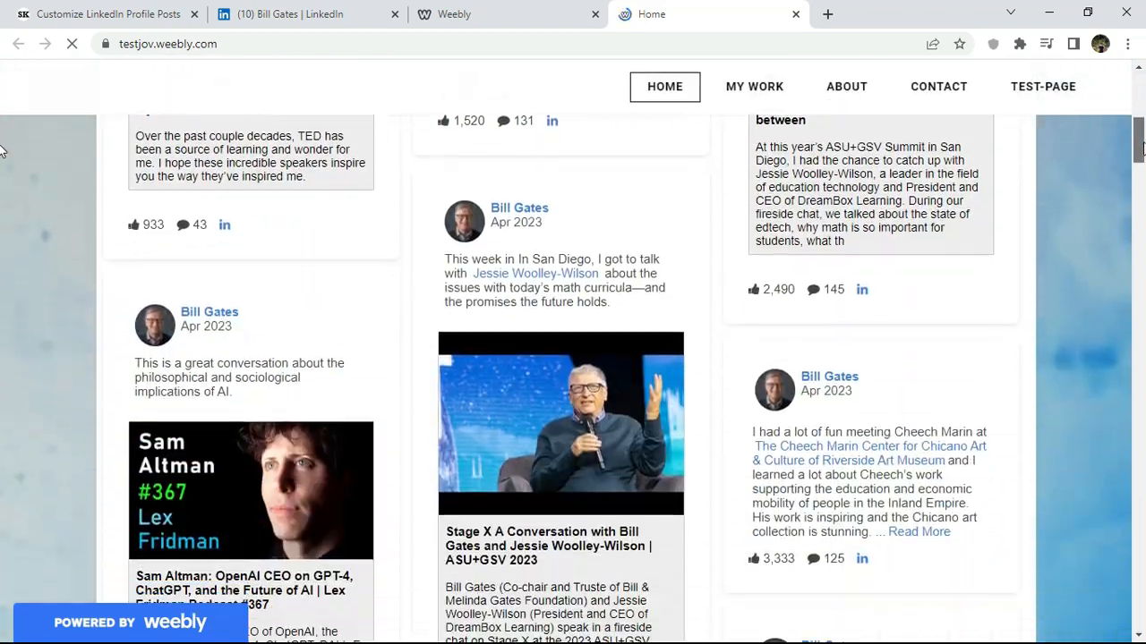
pyautogui.moveTo(1142, 144); pyautogui.dragTo(1134, 299)
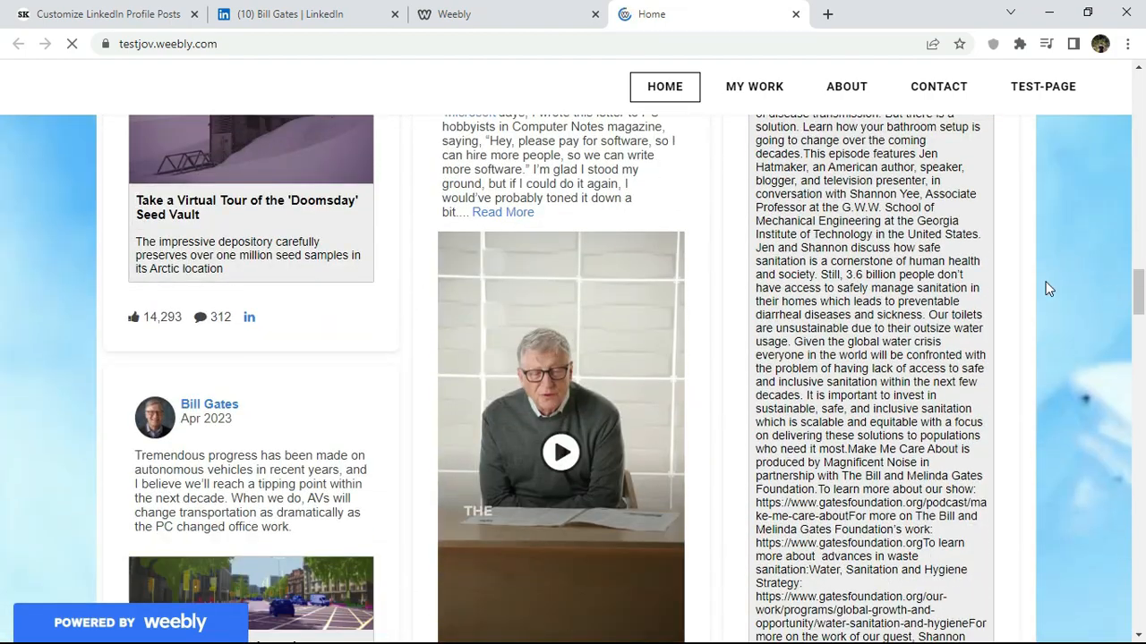
pyautogui.click(596, 399)
pyautogui.moveTo(1142, 189); pyautogui.dragTo(1143, 153)
pyautogui.click(1005, 72)
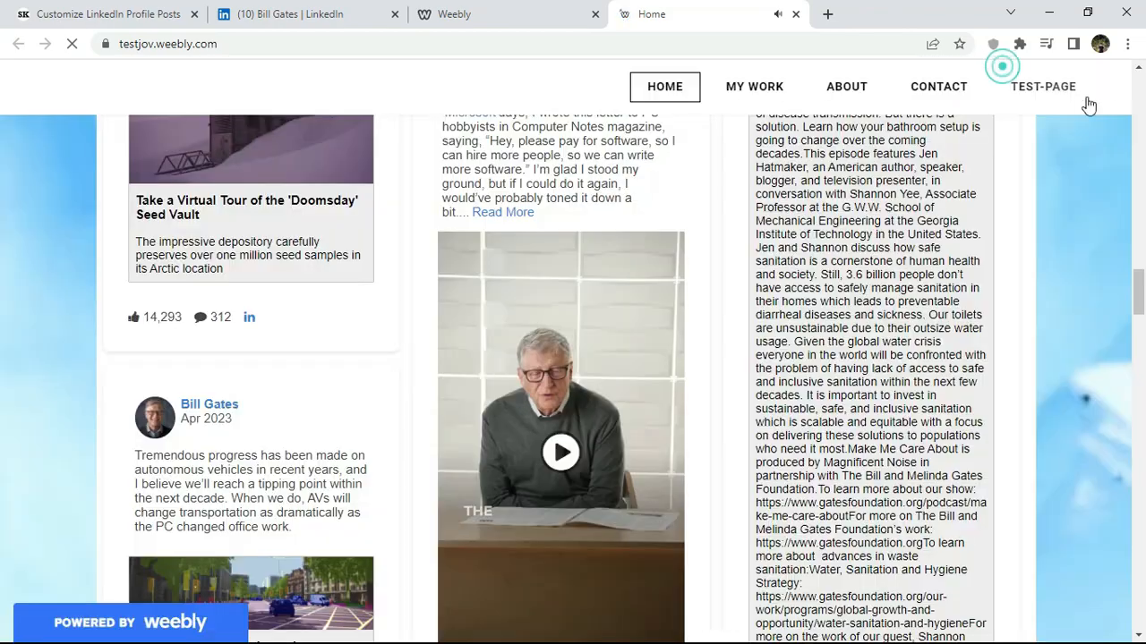
# - View the "Fewer children are dying" picture post further down the published feed in its popup, and close it
pyautogui.moveTo(1138, 277); pyautogui.dragTo(1139, 347)
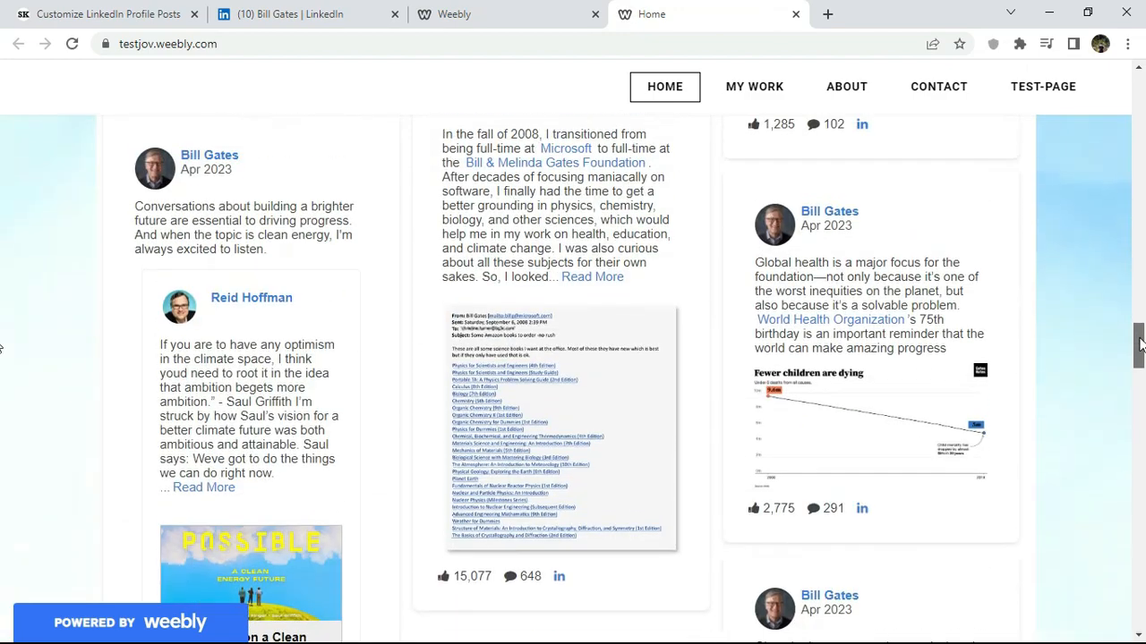
pyautogui.click(840, 421)
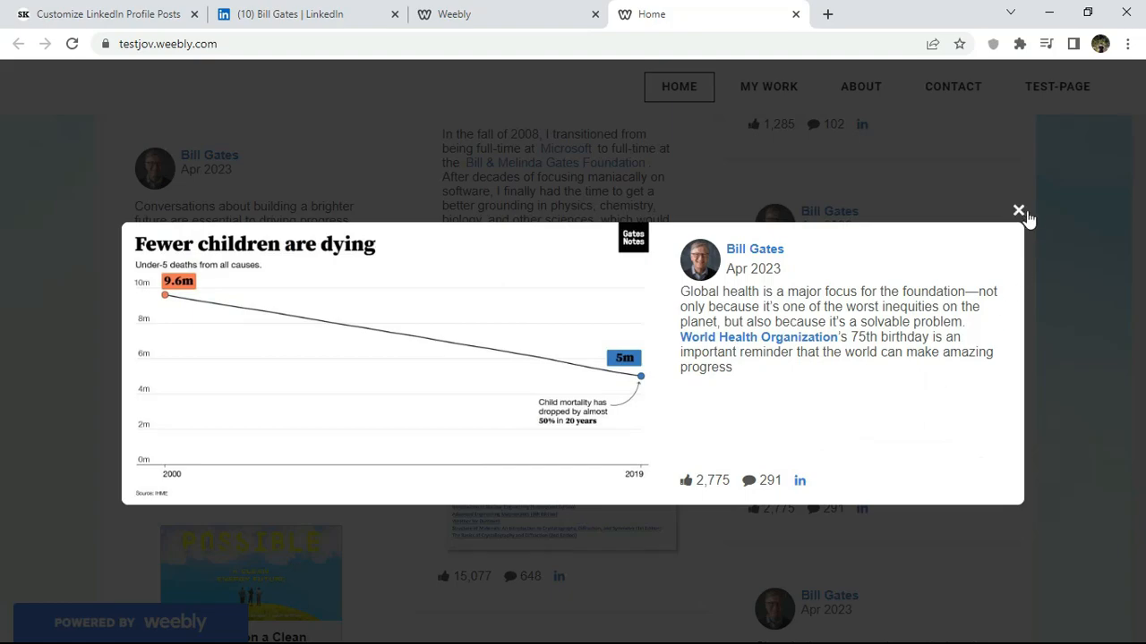
pyautogui.click(1019, 211)
# - Check the LinkedIn profile linked from the profile name in the feed header, and return to the published site
pyautogui.moveTo(1139, 352); pyautogui.dragTo(1137, 89)
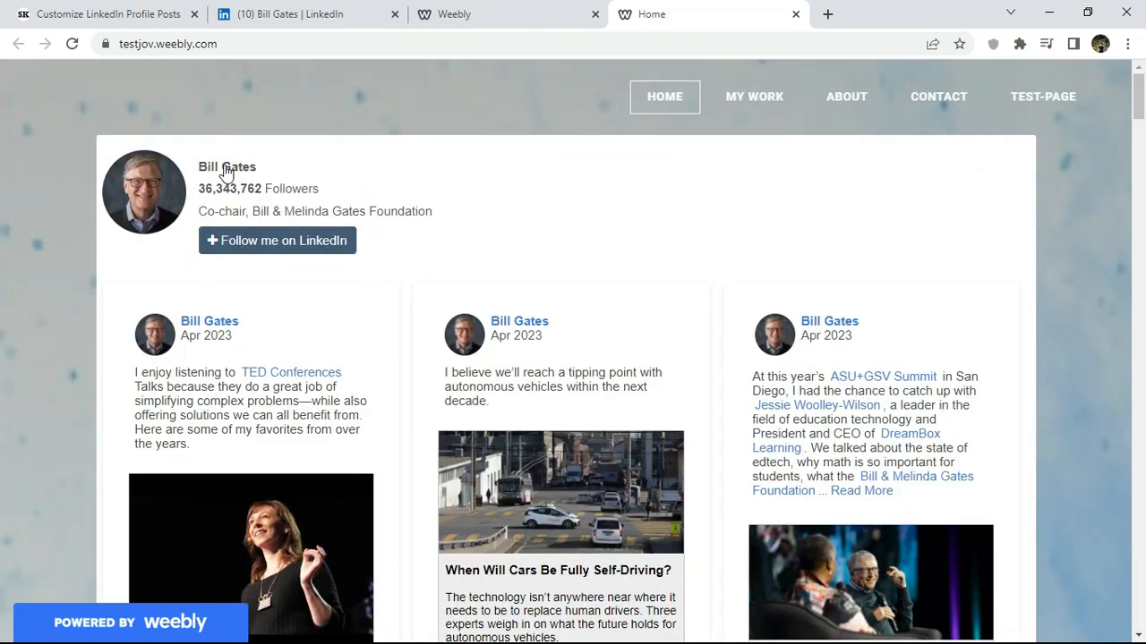
pyautogui.click(225, 171)
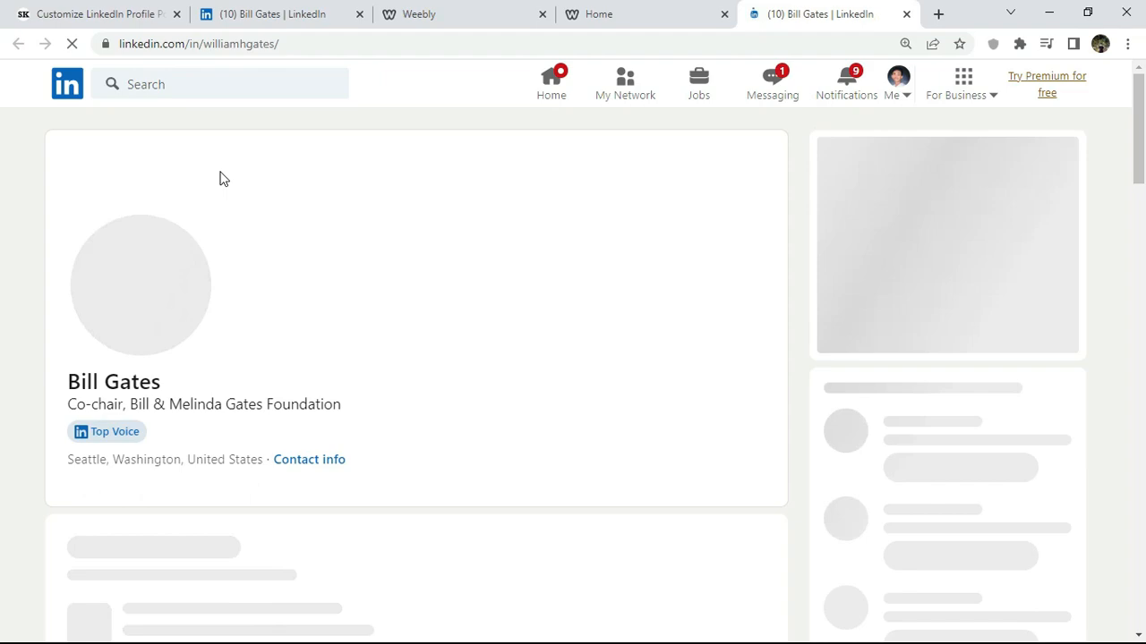
pyautogui.click(906, 15)
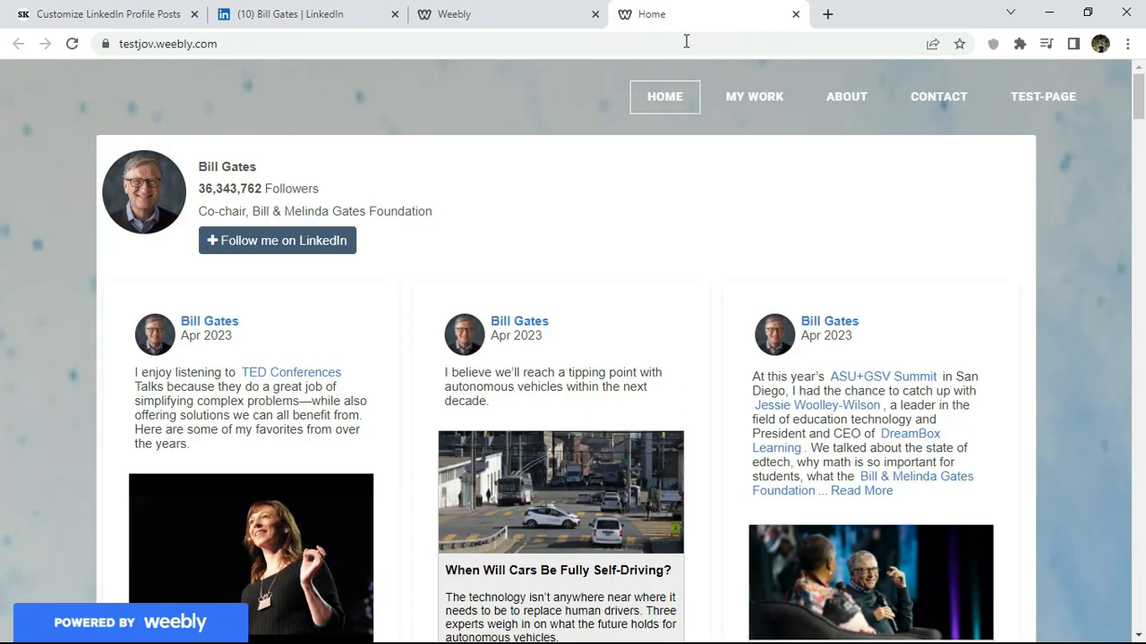